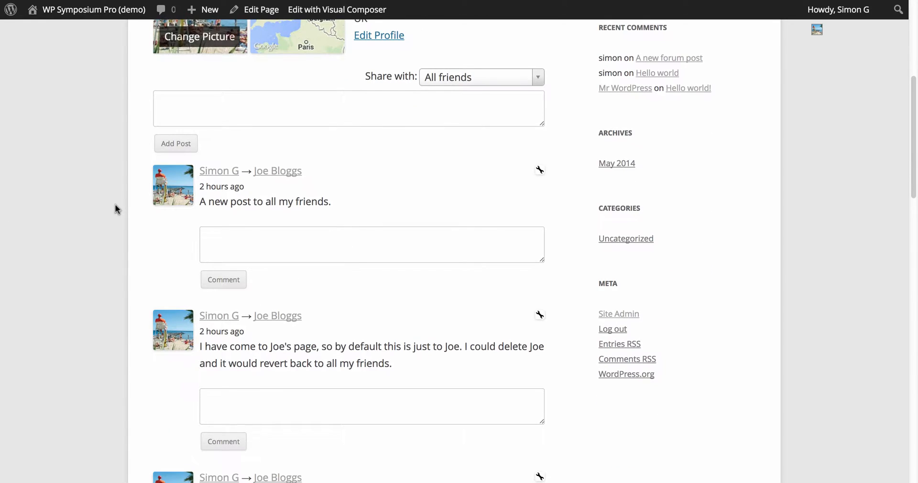
- Go from the profile page to the site's administration area and open the installed themes
scroll(116, 204, "up", 8)
mouse_move(108, 18)
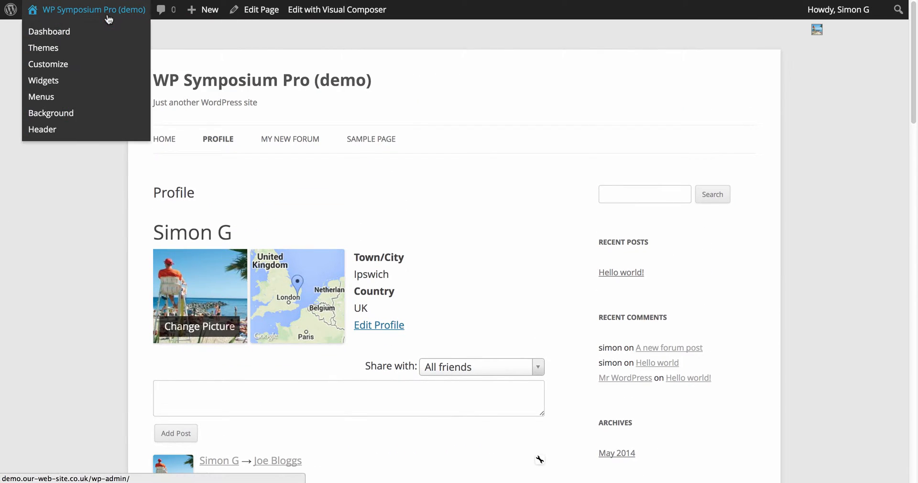
left_click(71, 31)
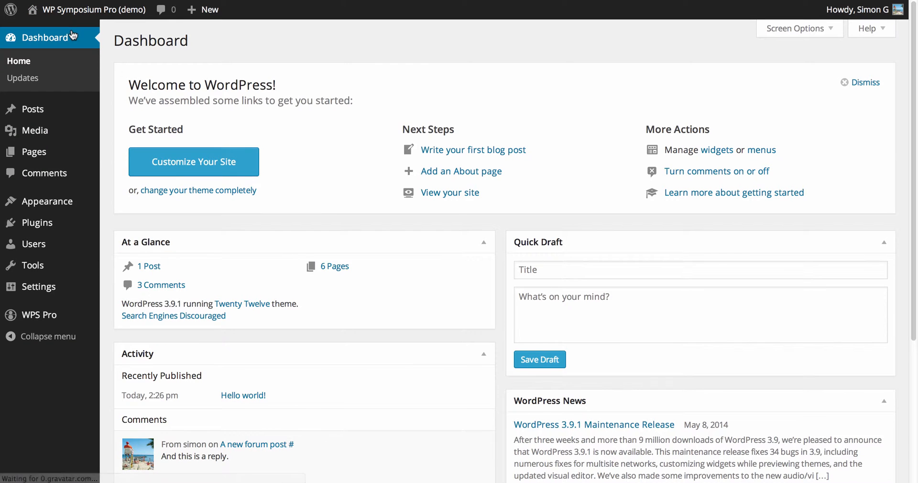
mouse_move(77, 199)
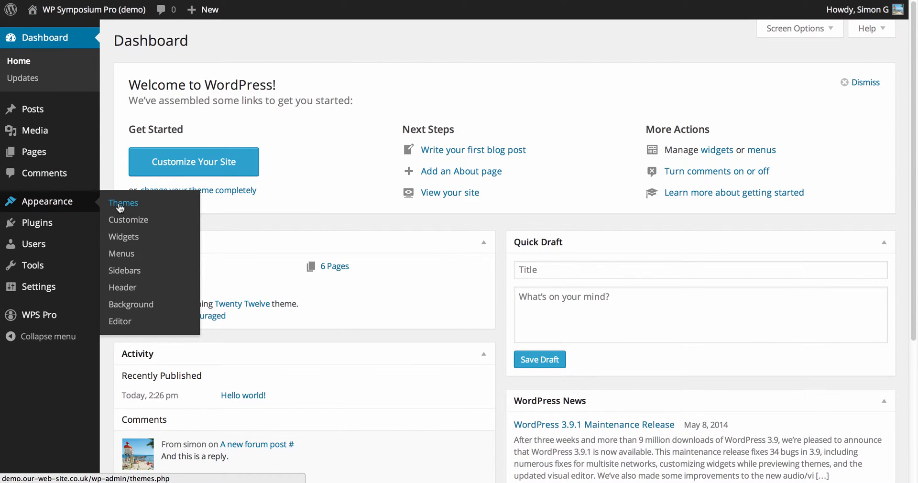
left_click(203, 191)
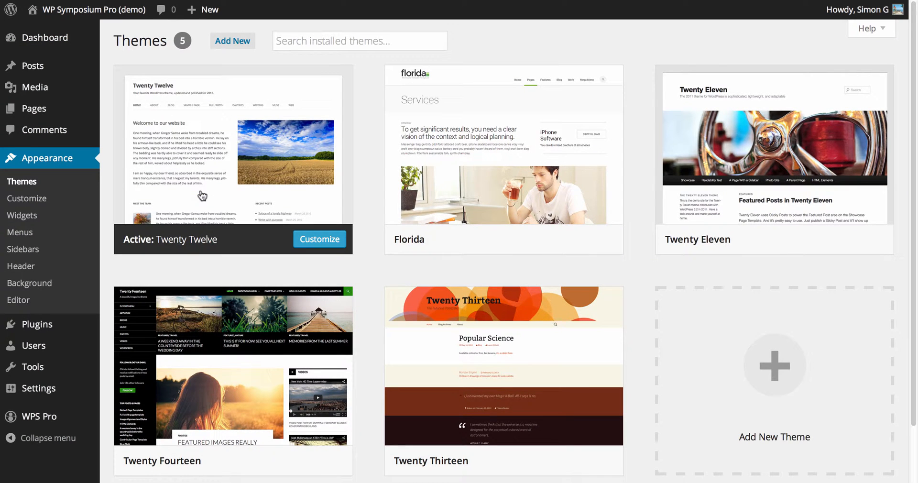
- Activate the Florida theme and dismiss its notice recommending additional plugins
scroll(202, 195, "down", 3)
scroll(201, 194, "up", 3)
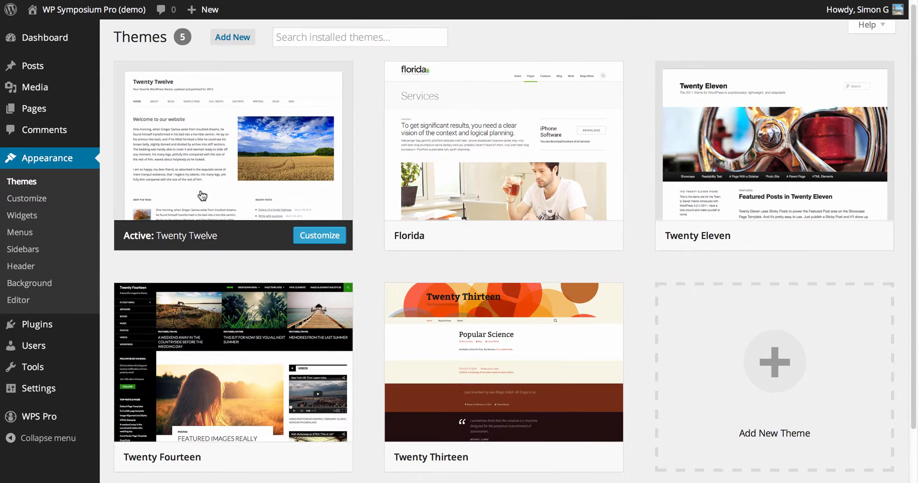
mouse_move(483, 229)
left_click(528, 237)
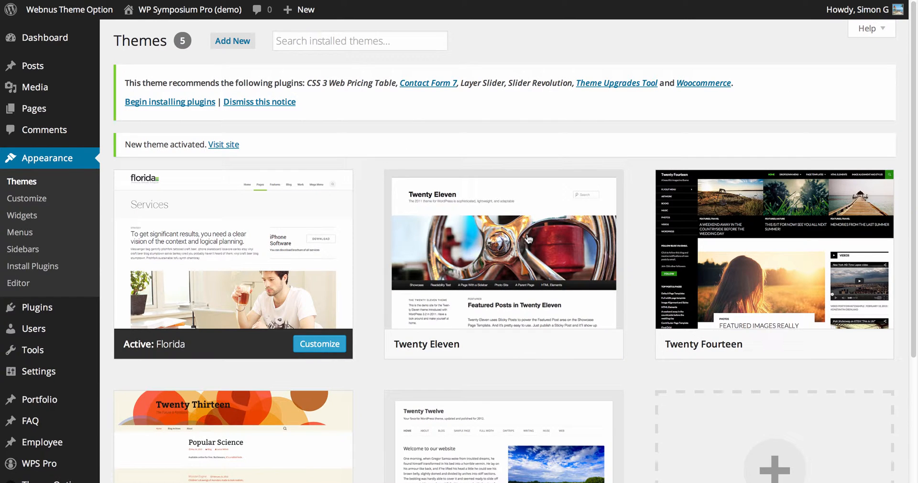
left_click(275, 108)
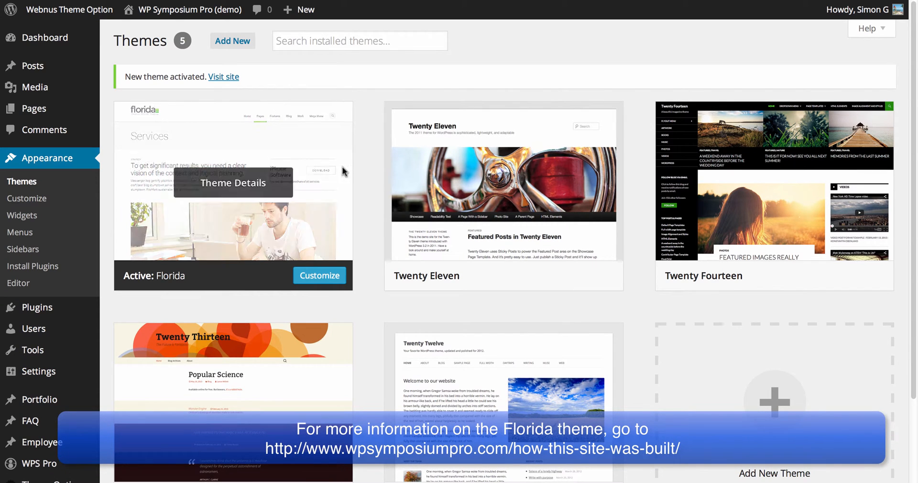
scroll(377, 225, "down", 2)
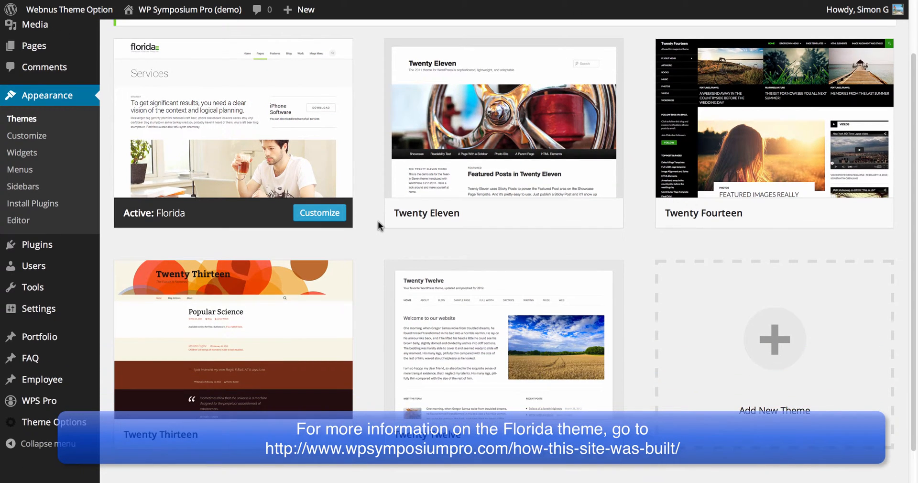
scroll(377, 220, "up", 2)
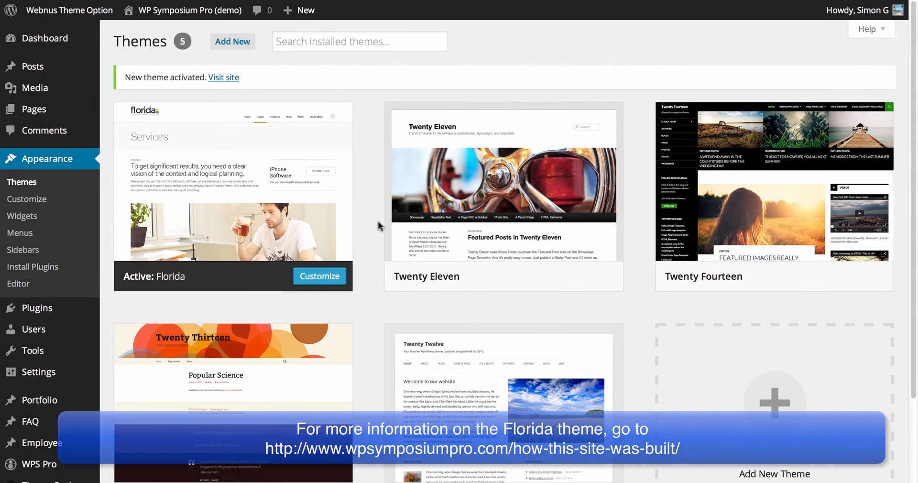
- View the site's front page to check how it looks with the Florida theme
left_click(181, 19)
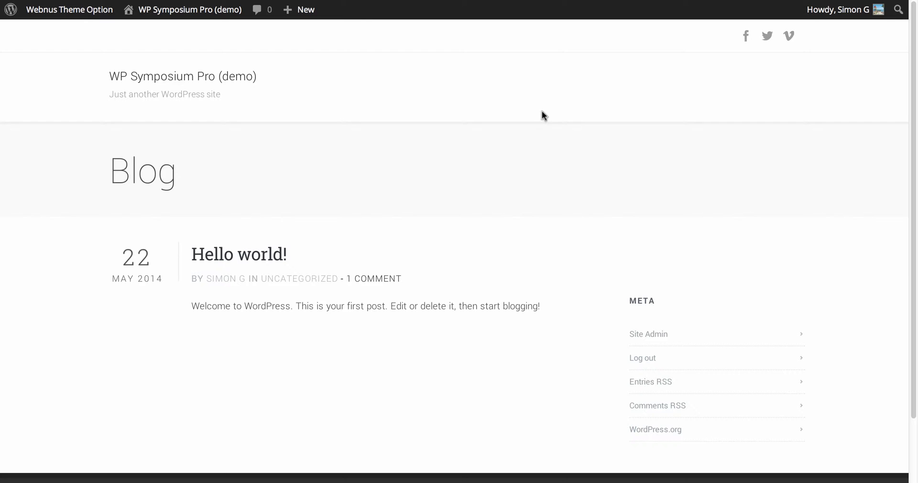
scroll(542, 115, "down", 2)
scroll(543, 115, "up", 2)
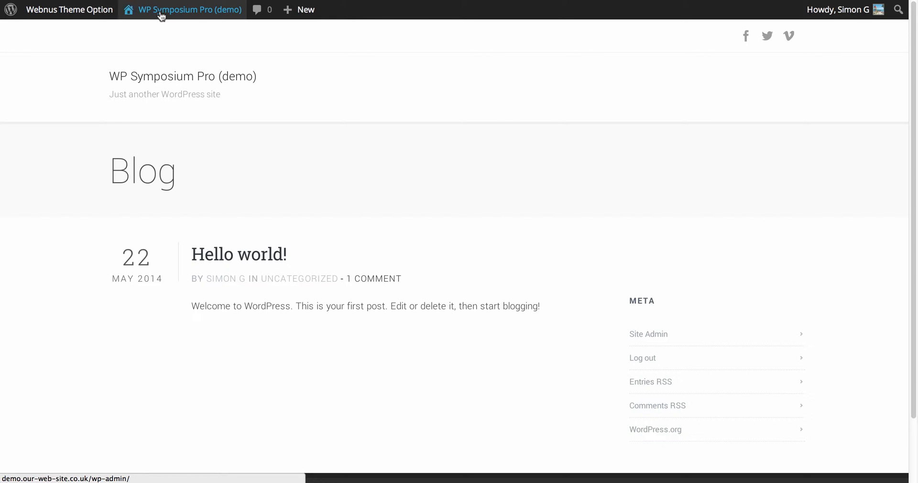
- Assign Main Menu to the theme's Header Menu location and save the menu locations
mouse_move(160, 10)
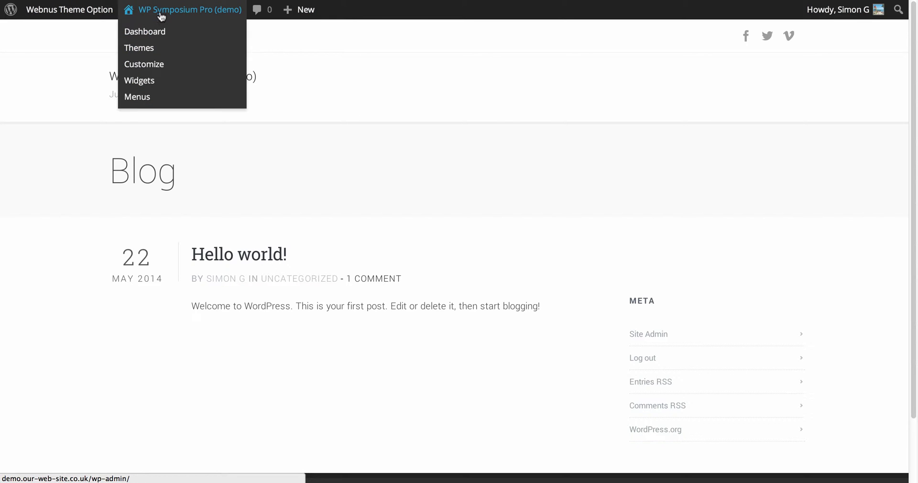
left_click(138, 97)
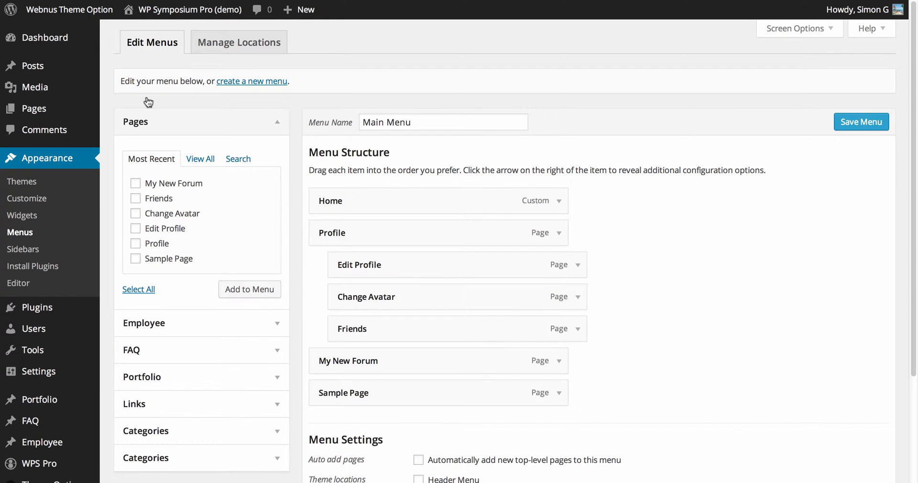
left_click(240, 52)
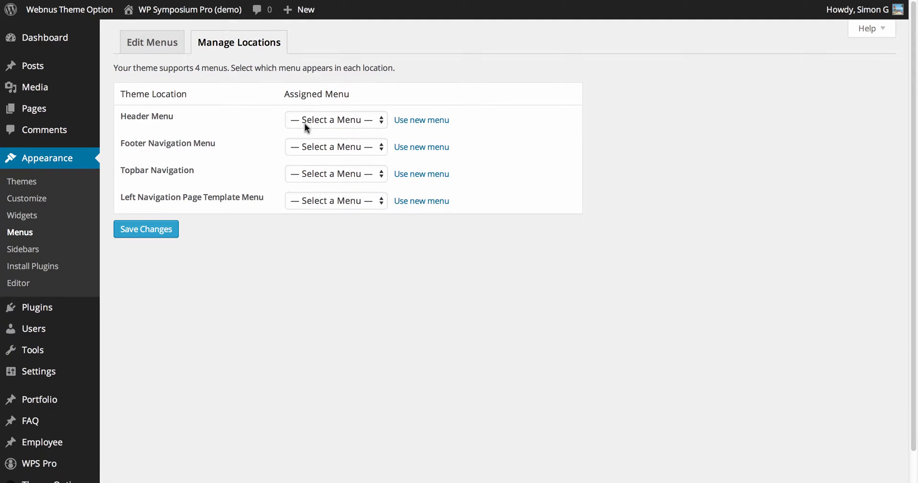
left_click(305, 122)
left_click(308, 131)
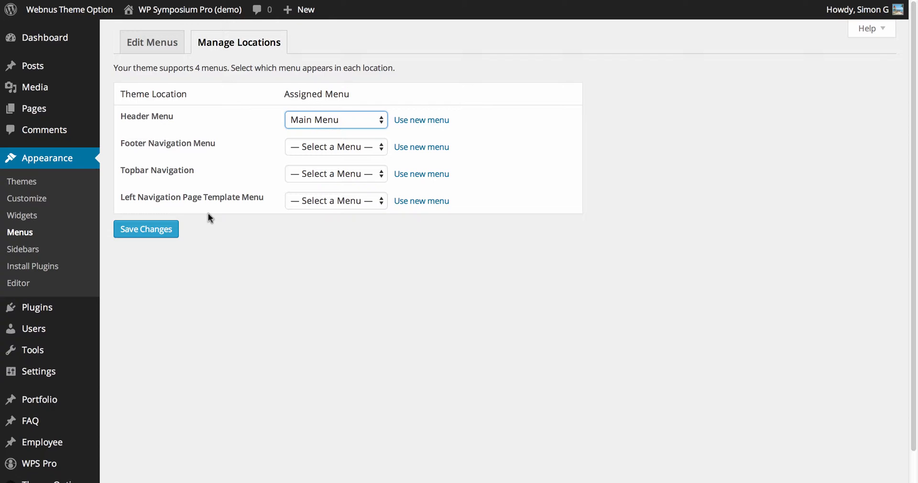
left_click(164, 231)
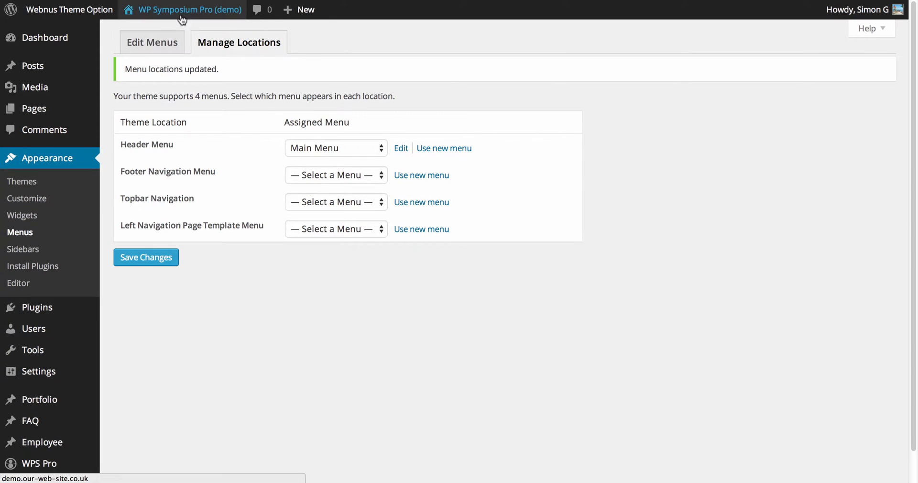
- Visit the site and look through the Profile and My New Forum pages using the header navigation
left_click(181, 17)
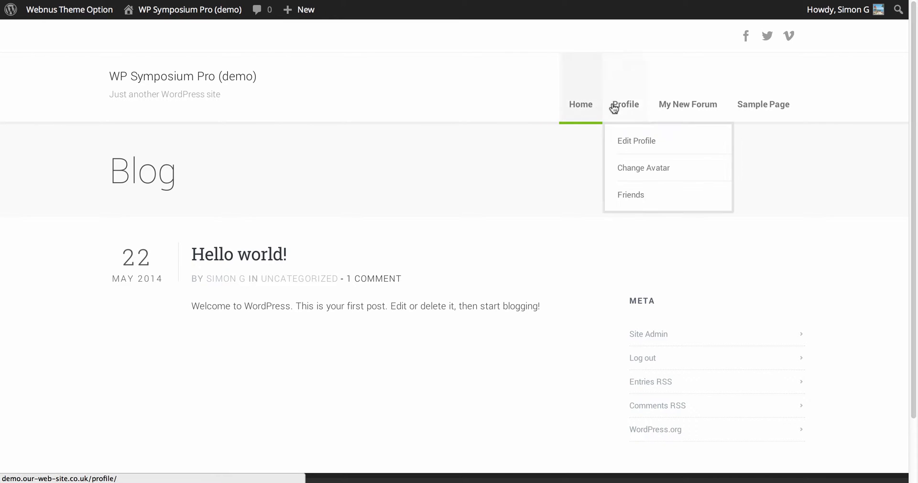
left_click(627, 111)
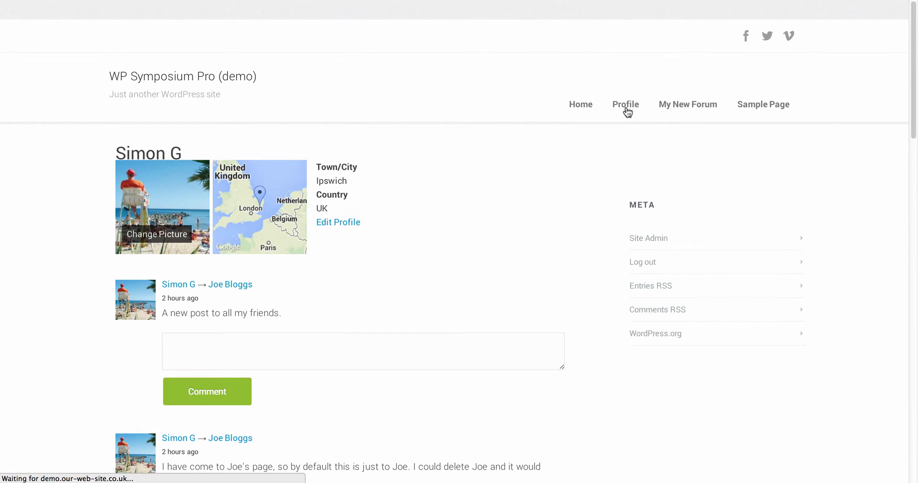
left_click(686, 118)
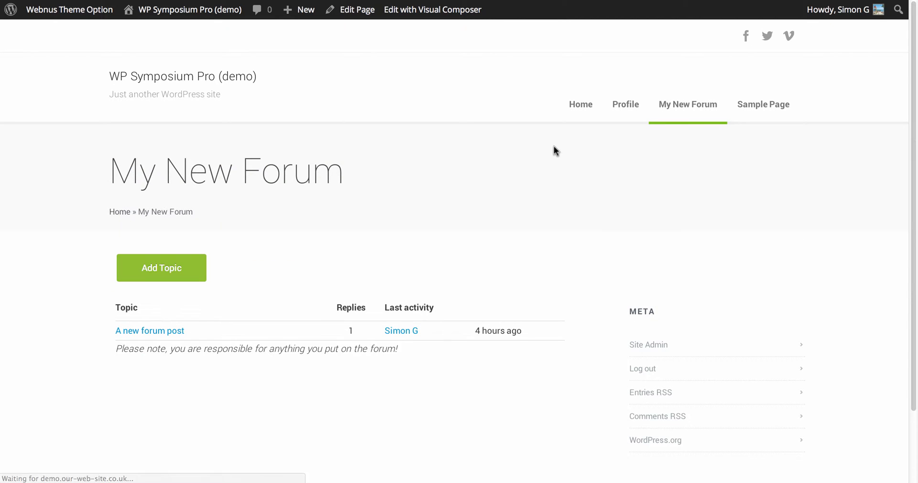
scroll(534, 203, "down", 1)
scroll(533, 203, "up", 1)
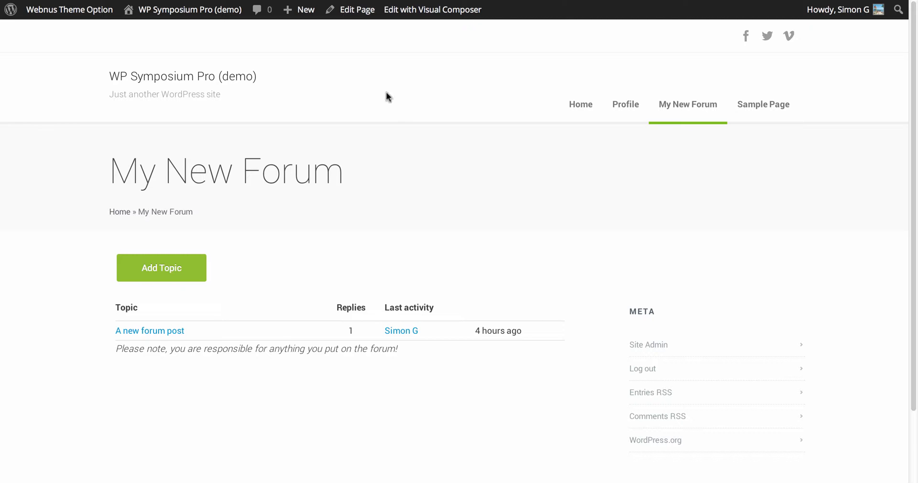
- Open the My New Forum page for editing, review its page options and template choices, and return to the live page
left_click(361, 16)
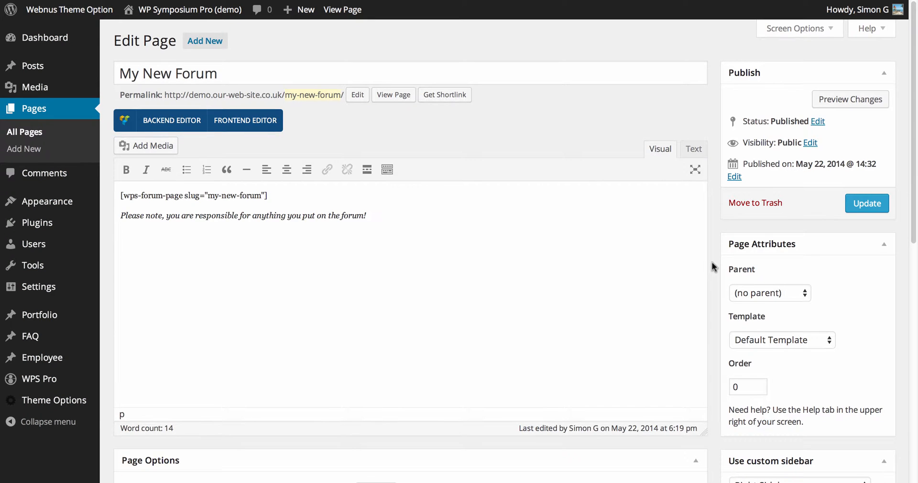
scroll(713, 263, "down", 5)
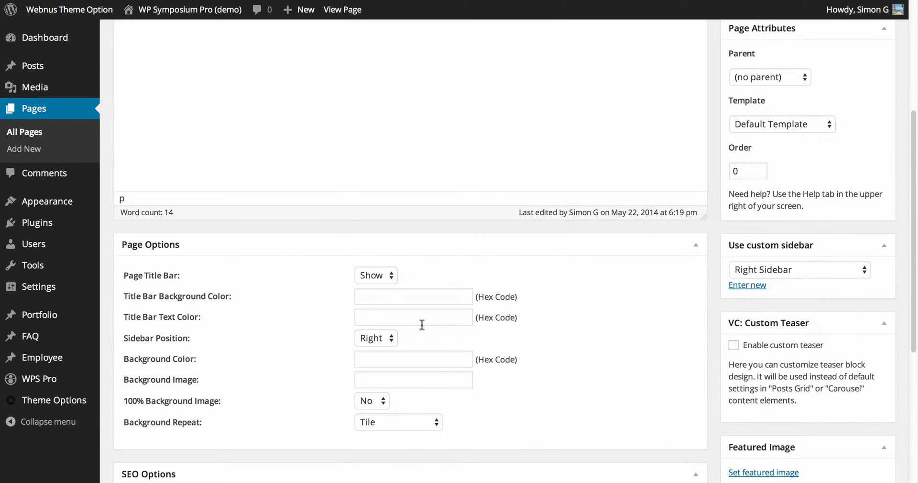
left_click(787, 124)
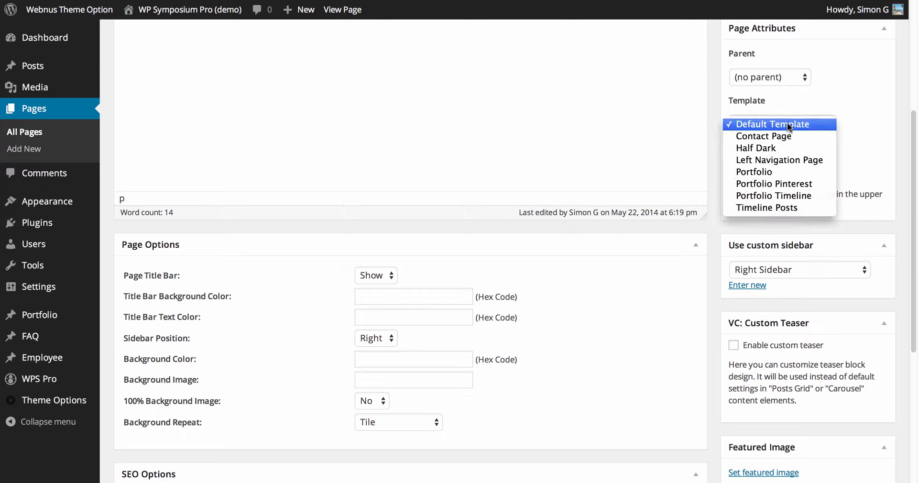
left_click(787, 123)
scroll(714, 124, "up", 4)
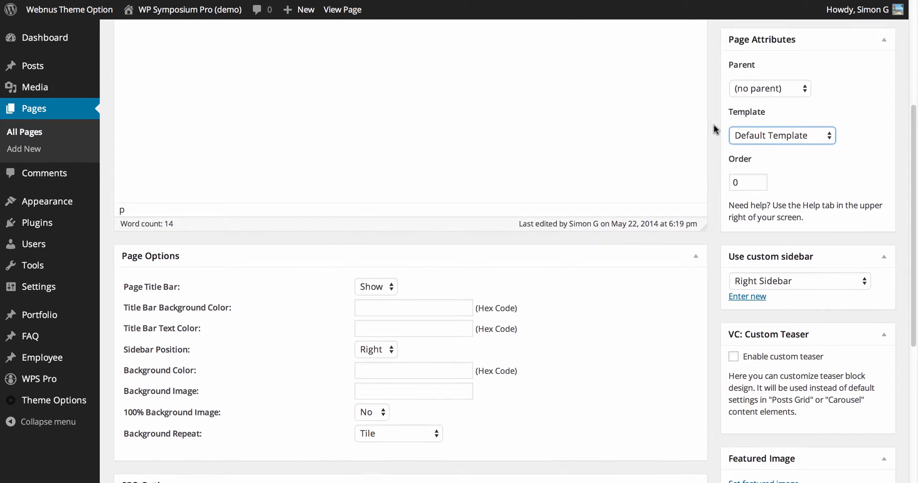
scroll(714, 125, "up", 2)
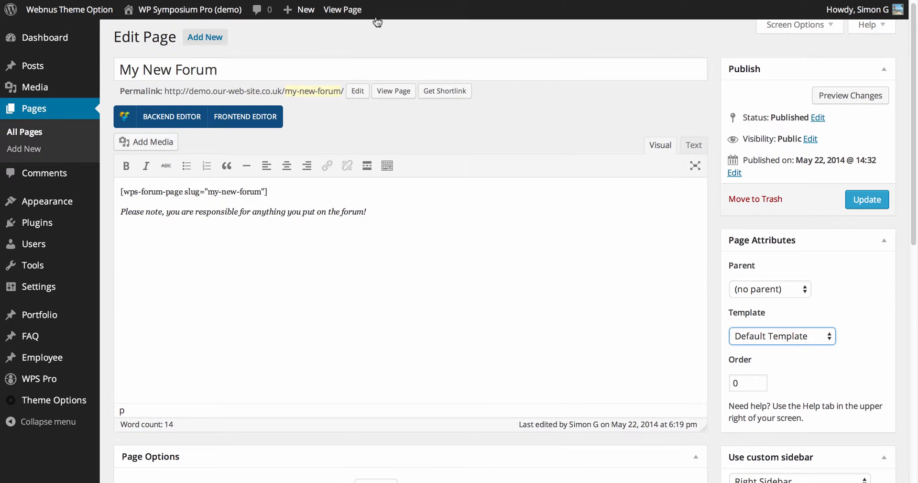
left_click(351, 14)
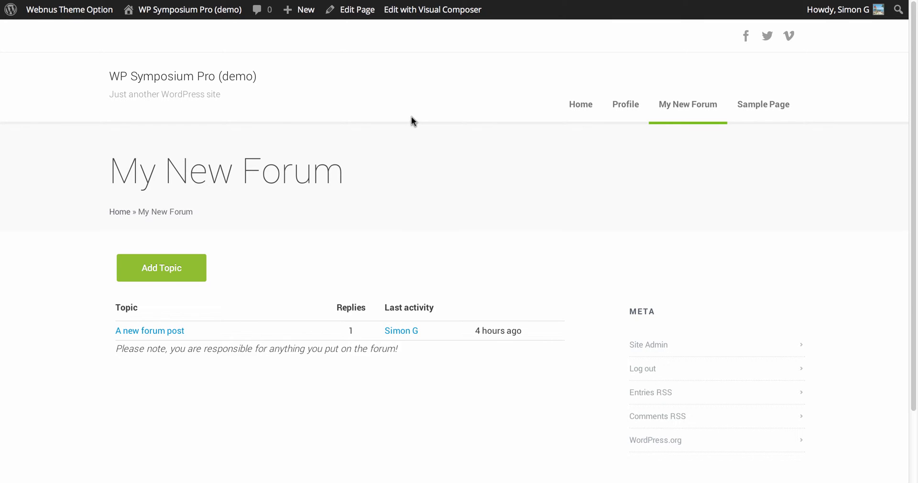
- Delete the Meta widget from the Right Sidebar and check the My New Forum page on the live site
mouse_move(191, 9)
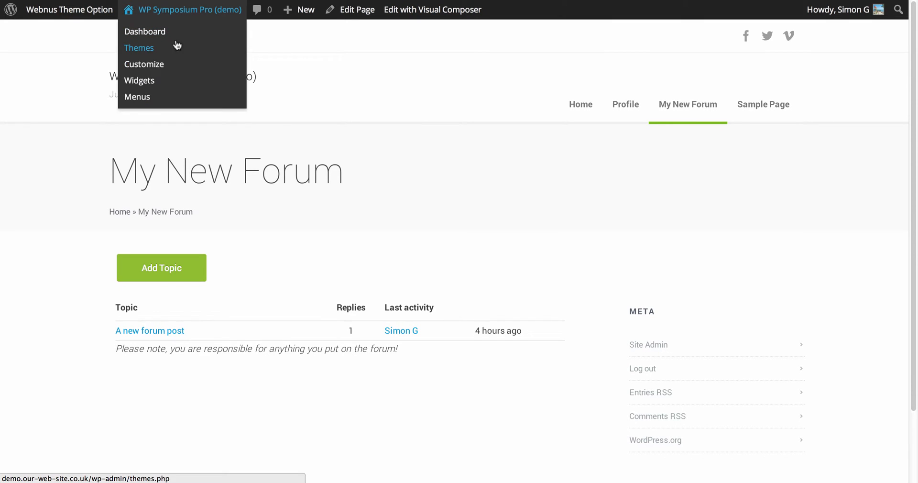
left_click(154, 83)
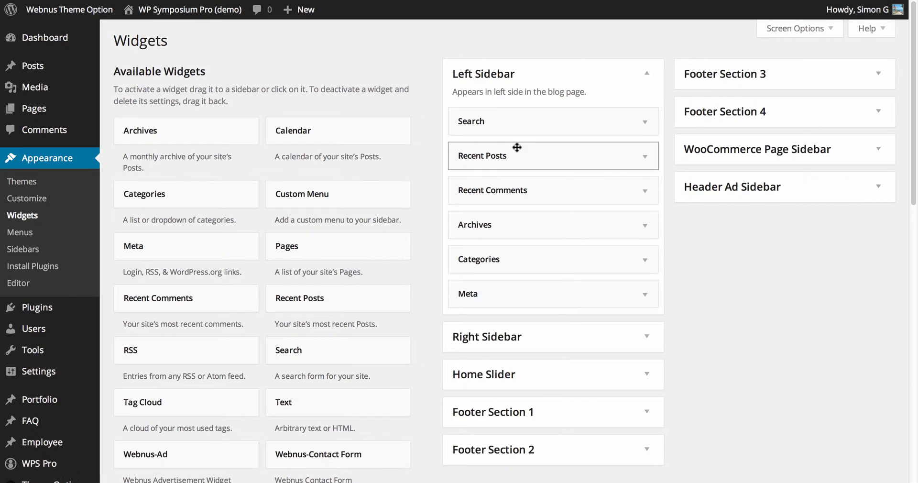
left_click(647, 75)
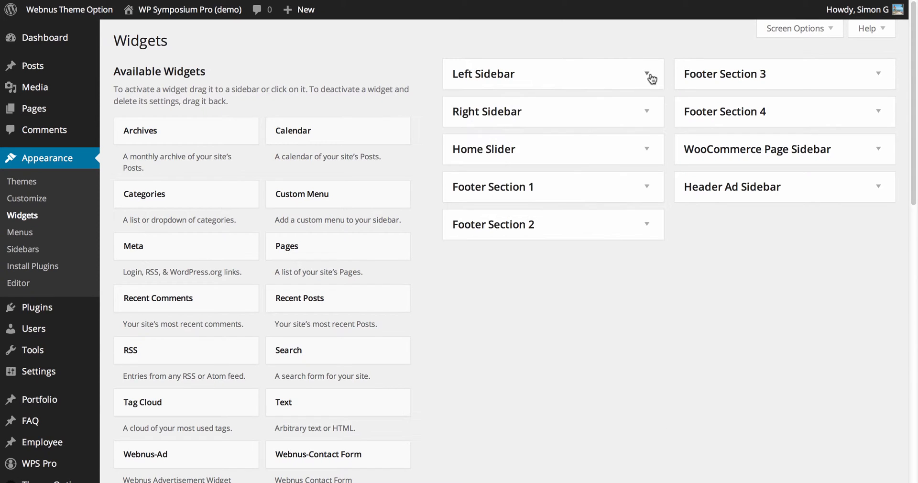
left_click(647, 113)
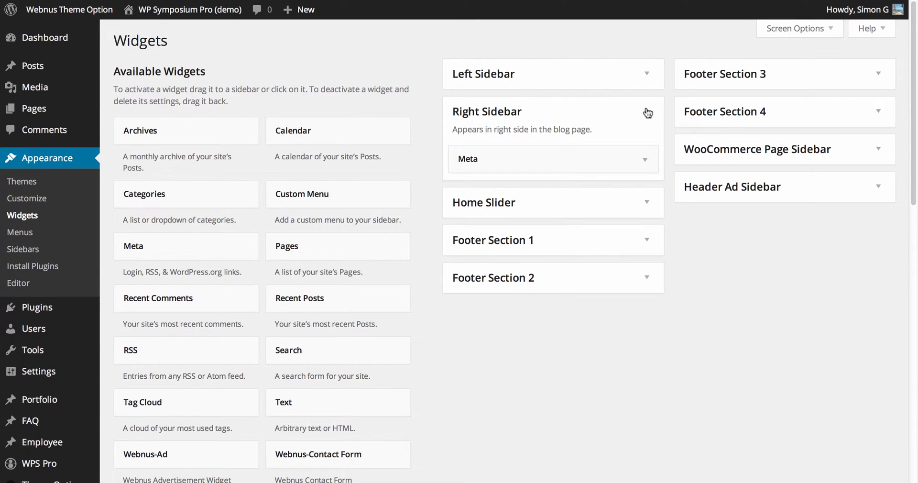
left_click(644, 158)
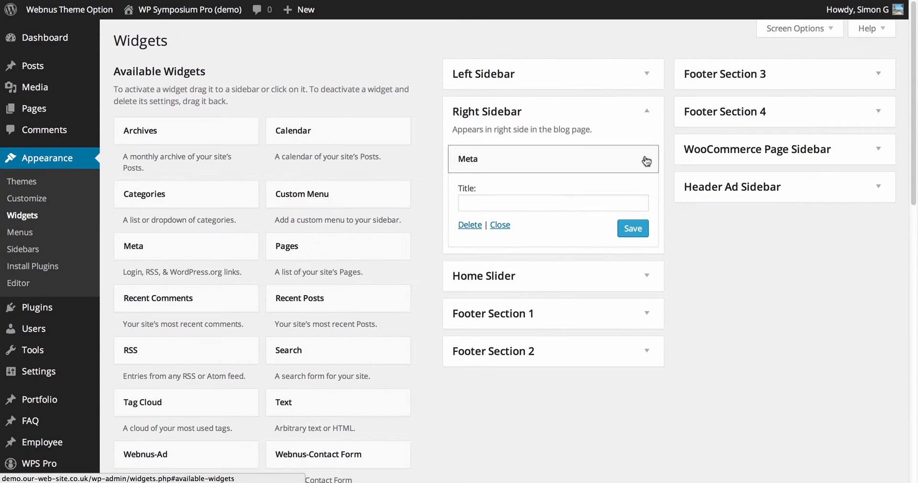
left_click(474, 226)
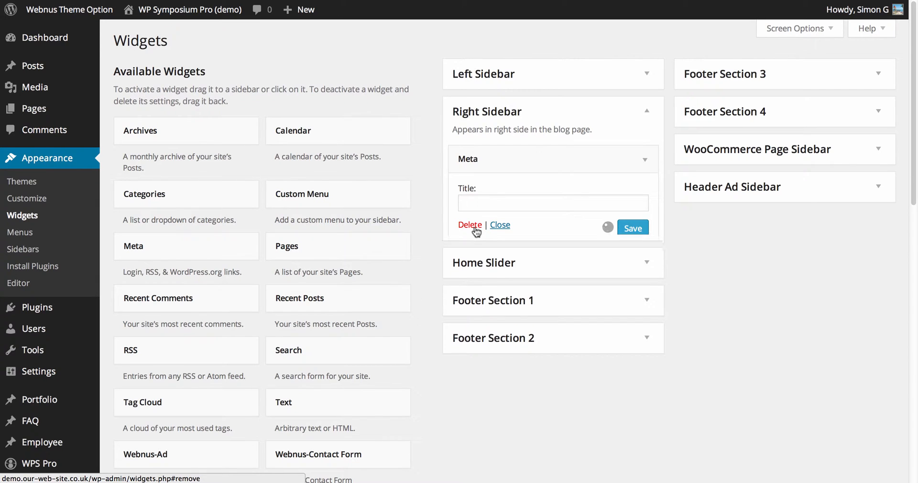
left_click(223, 18)
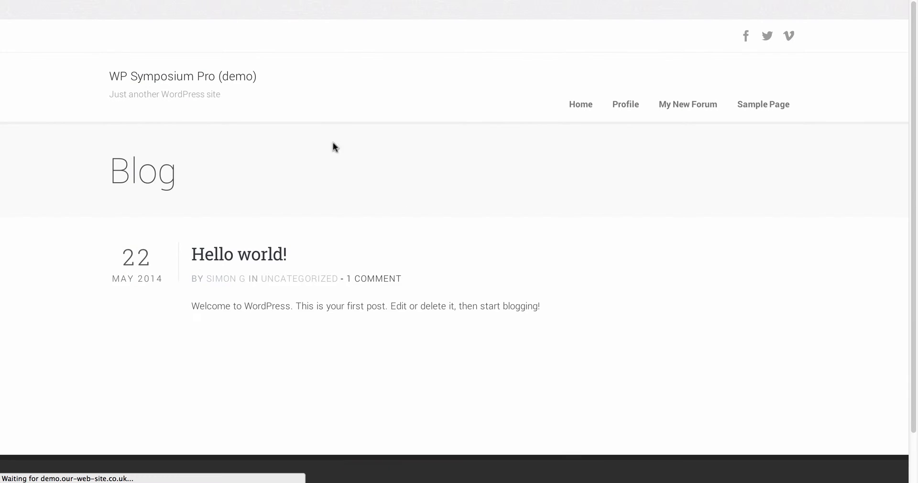
left_click(661, 115)
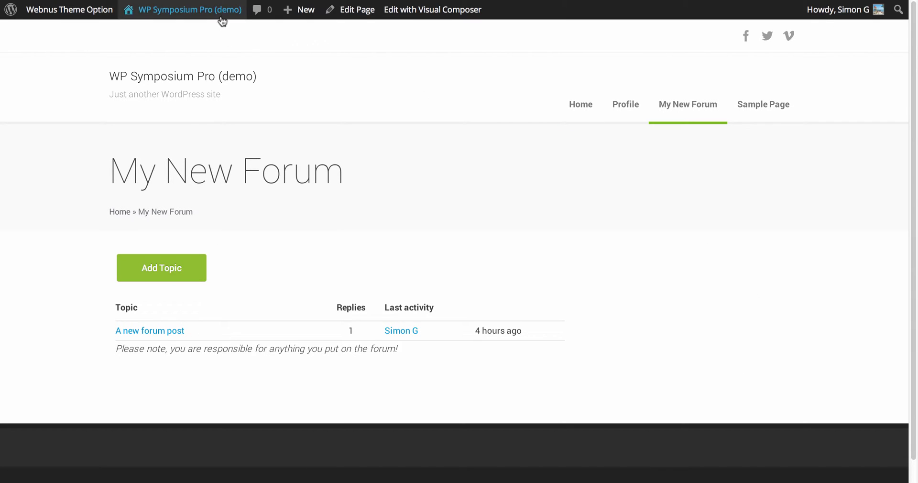
- Move the Meta widget from the Left Sidebar to the Right Sidebar and view the live site's home page
mouse_move(186, 9)
left_click(152, 81)
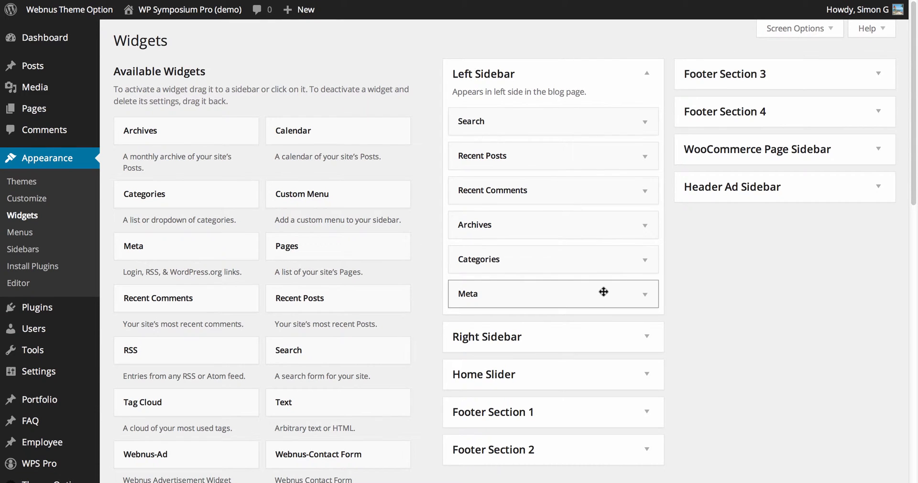
left_click(649, 340)
scroll(670, 320, "down", 3)
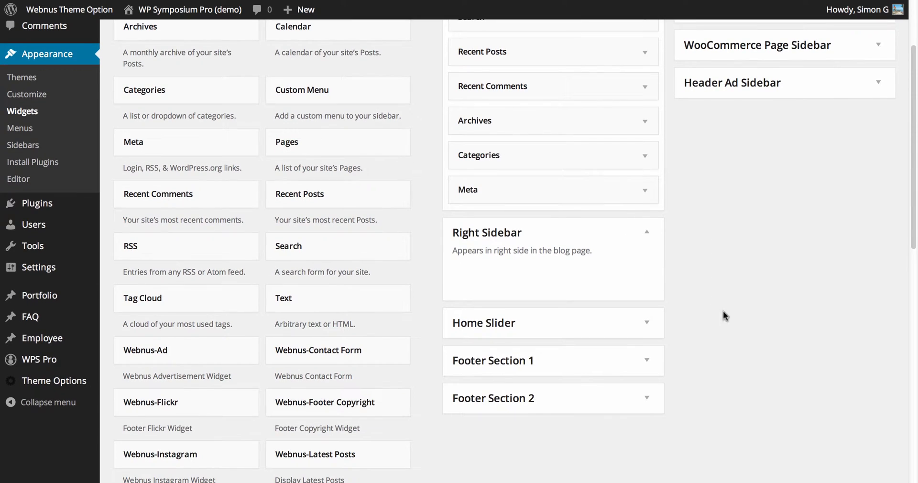
left_click_drag(590, 188, 588, 263)
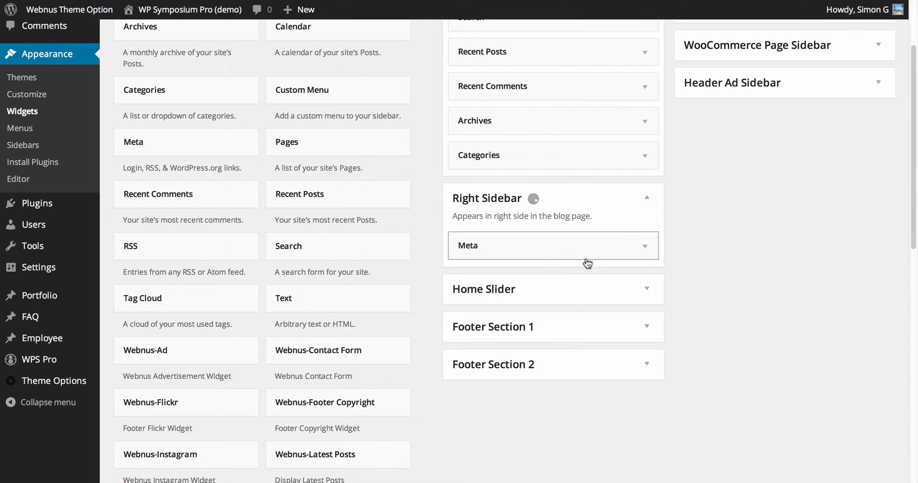
scroll(678, 199, "up", 2)
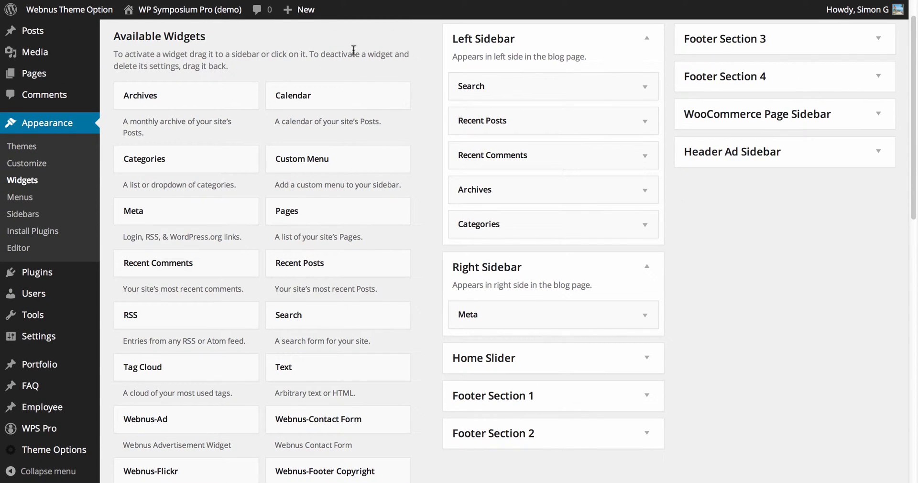
left_click(224, 14)
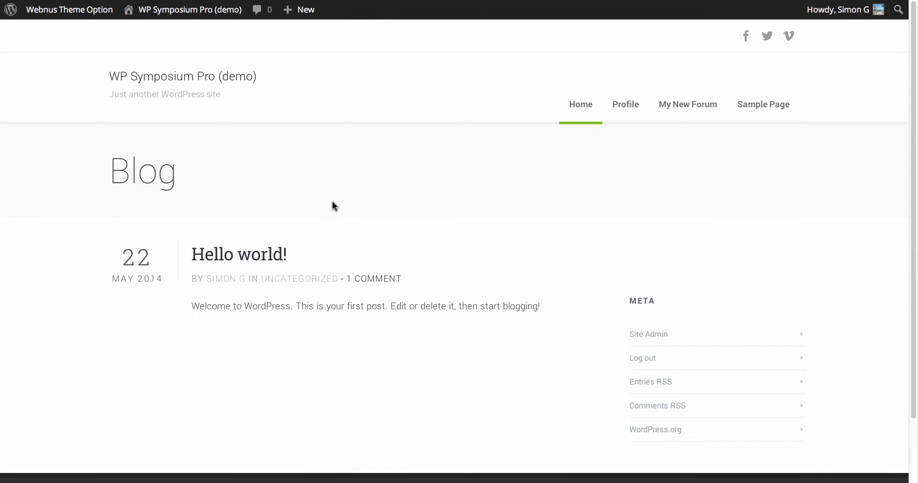
- Inspect the display name heading on the Profile page and copy its element ID, wps_display_name, from the HTML
left_click(625, 106)
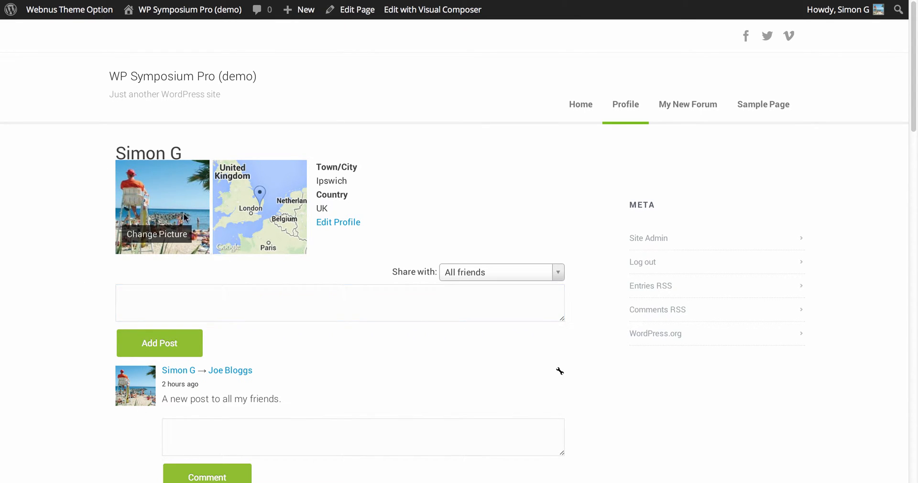
right_click(171, 155)
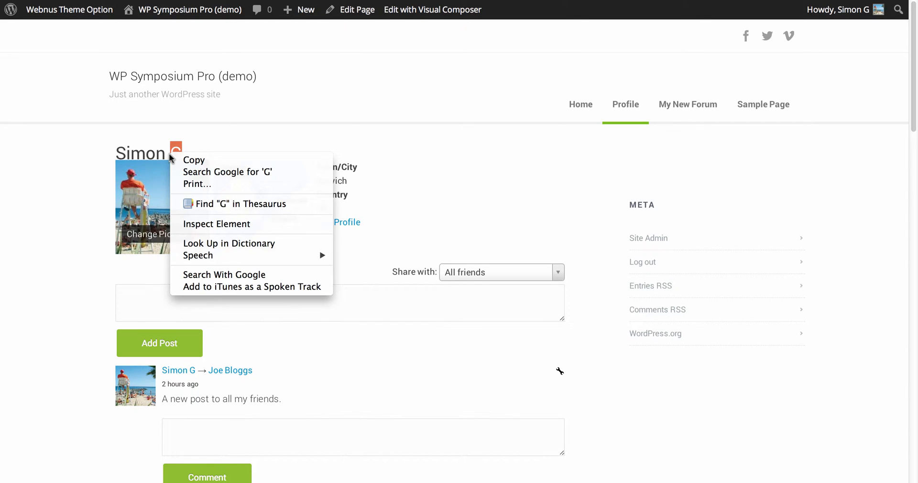
left_click(206, 224)
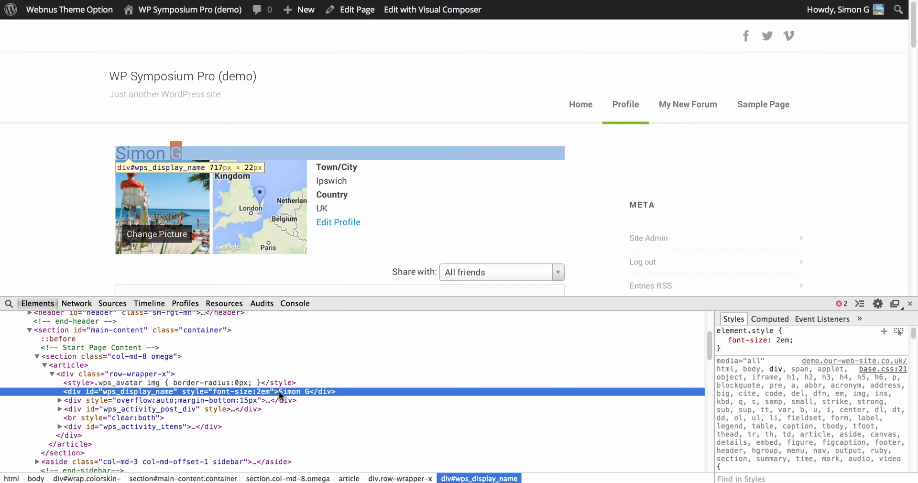
left_click_drag(309, 393, 152, 397)
double_click(131, 391)
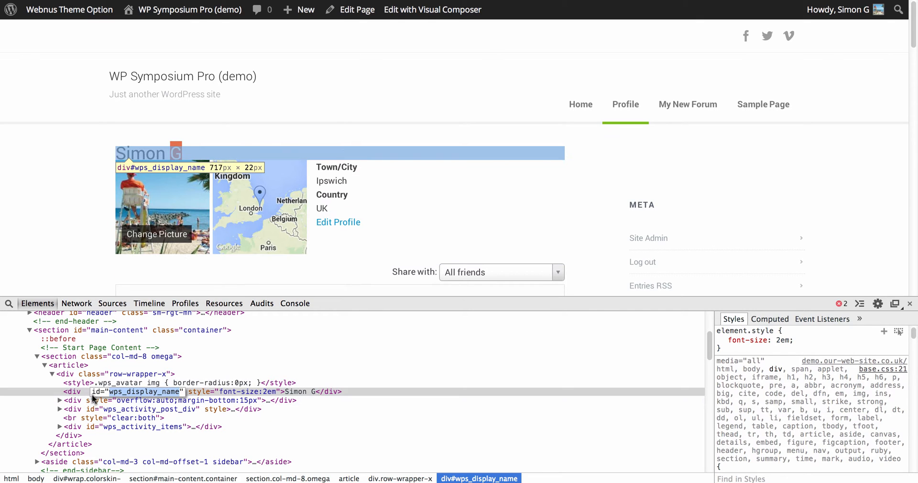
right_click(127, 393)
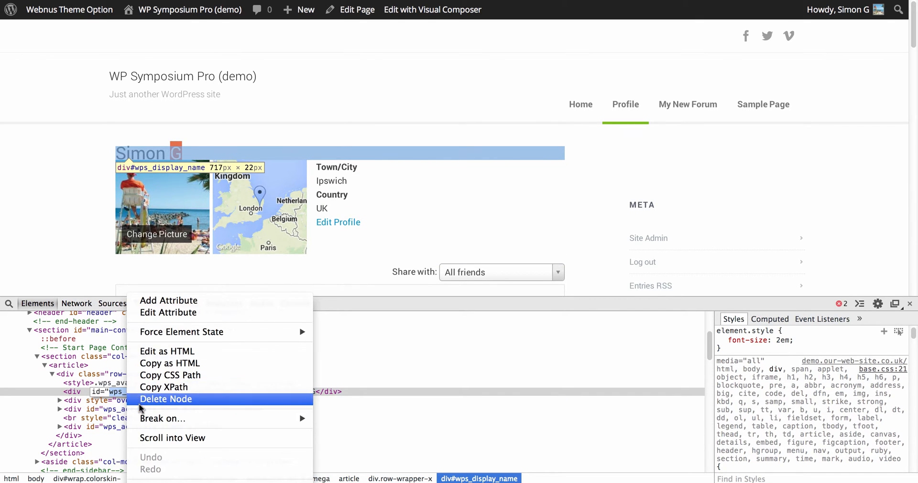
left_click(149, 482)
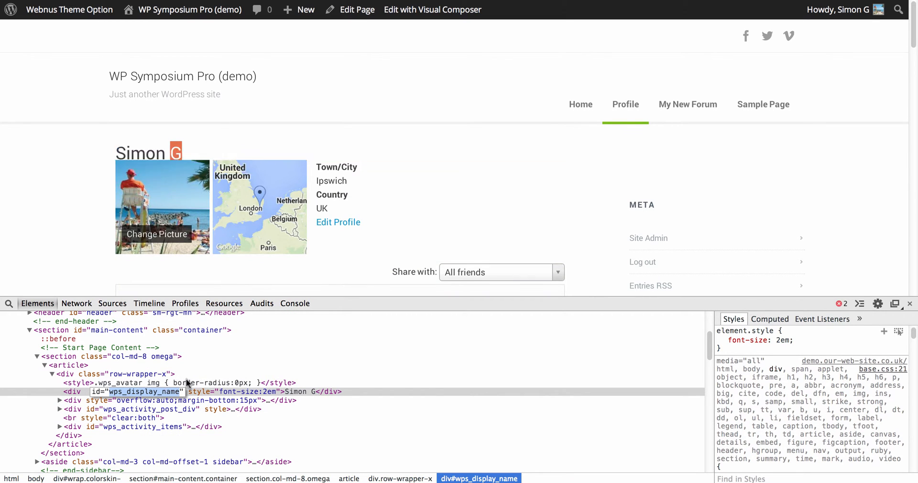
left_click(910, 304)
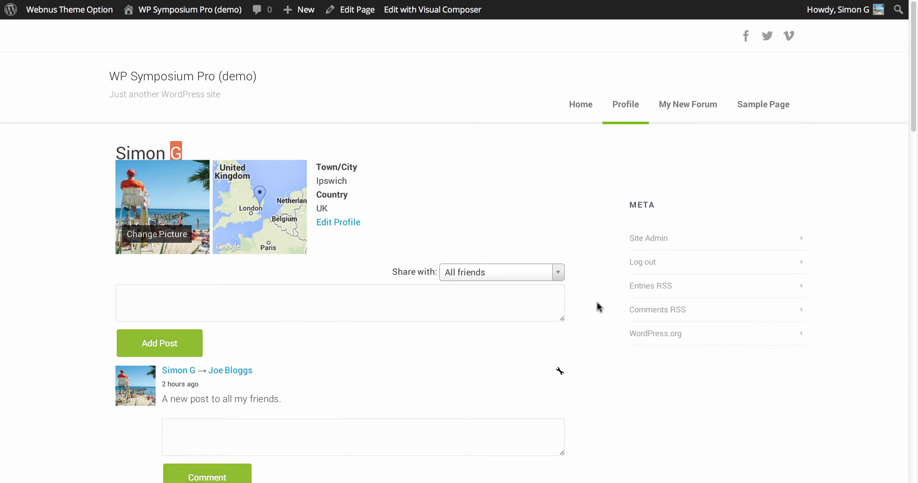
- Add the rule "#wps_display_name { margin-bottom: 20px; }" to the WPS Pro Custom CSS and save the changes
mouse_move(179, 10)
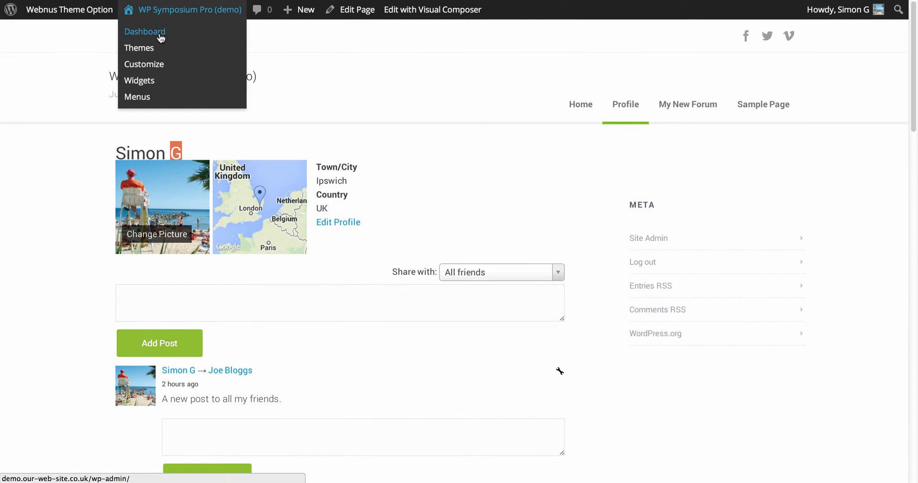
left_click(160, 36)
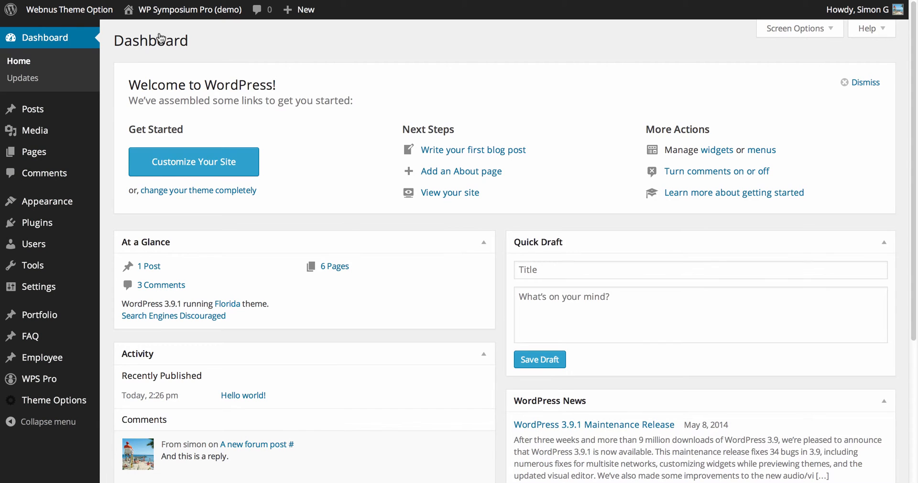
mouse_move(85, 371)
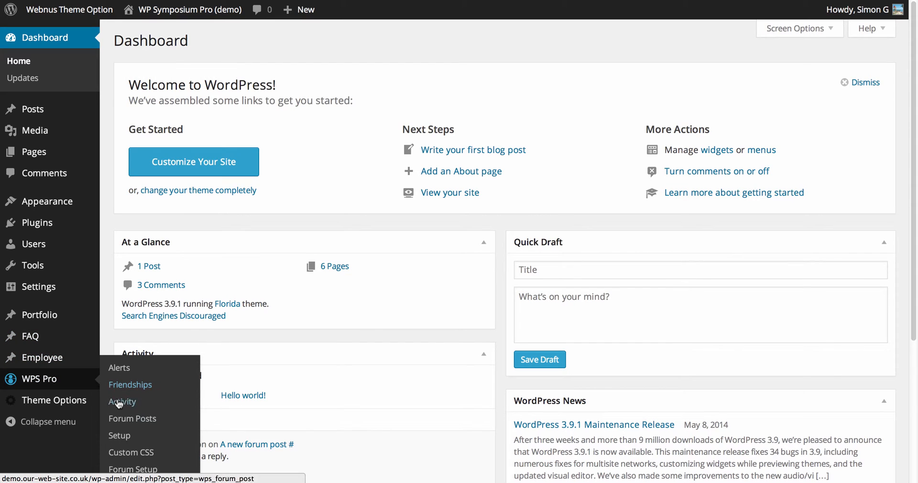
left_click(124, 453)
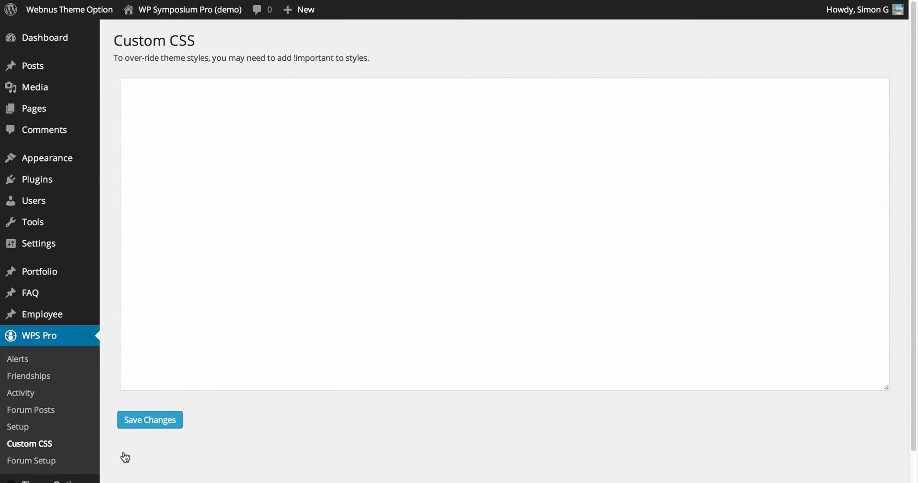
left_click(212, 209)
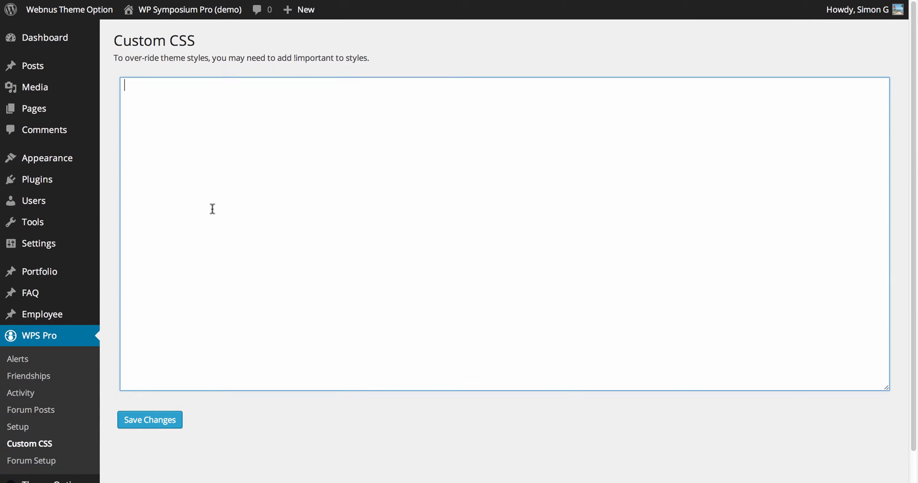
type("#wps_display_name { margin-bottom: 20px;")
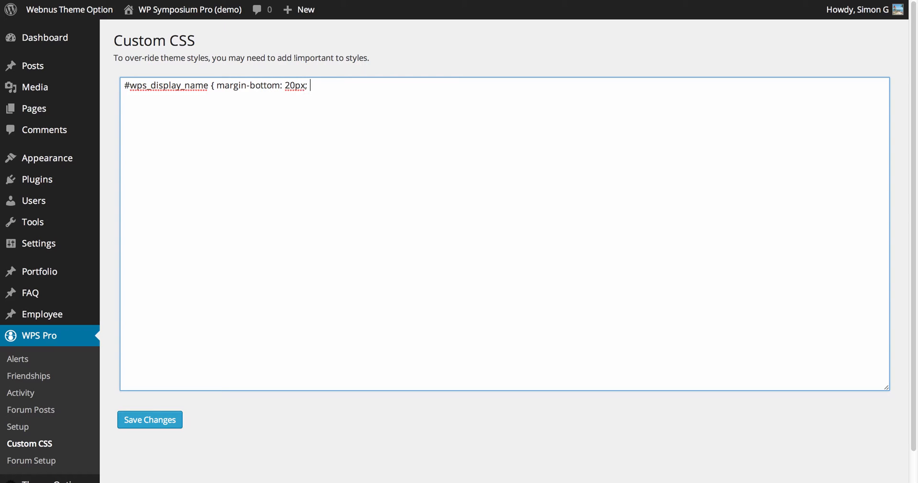
left_click(167, 421)
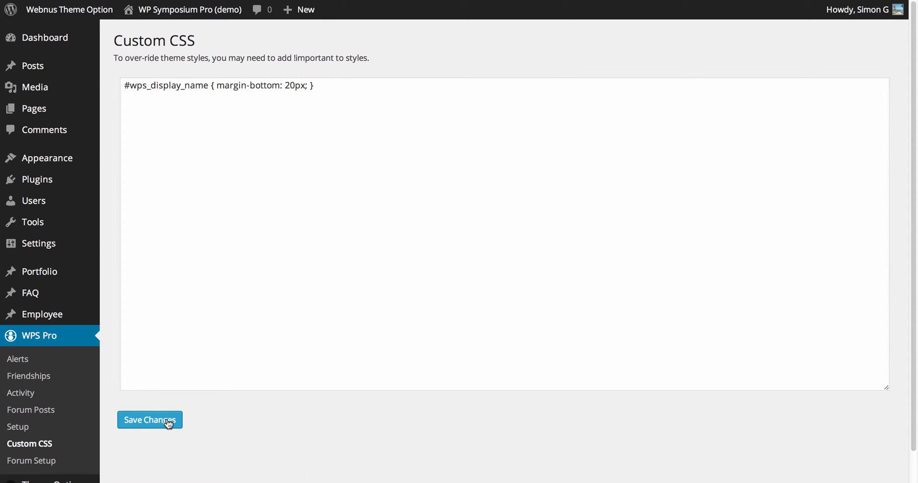
- Check the display name spacing and the activity posts on the live Profile page
left_click(180, 18)
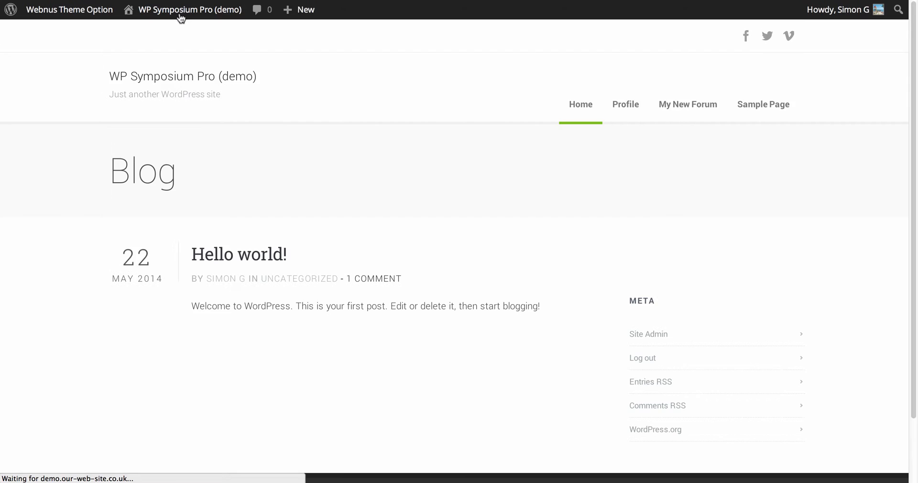
left_click(620, 110)
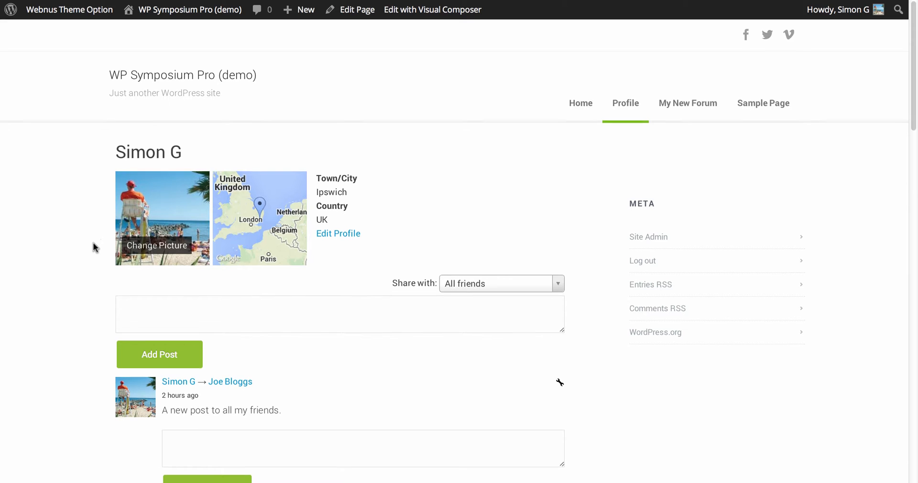
scroll(94, 236, "down", 7)
scroll(95, 247, "down", 5)
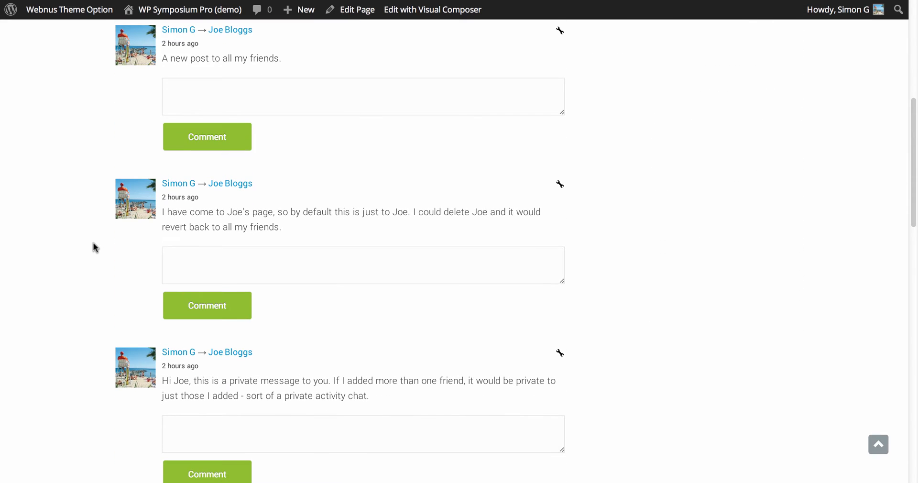
scroll(93, 242, "up", 12)
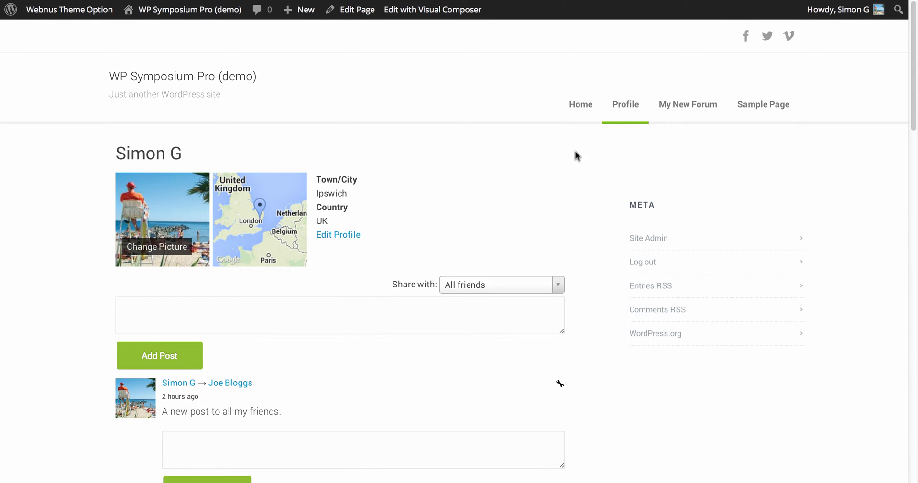
- View the topic "A new forum post" on the My New Forum page and return to the home page
left_click(673, 108)
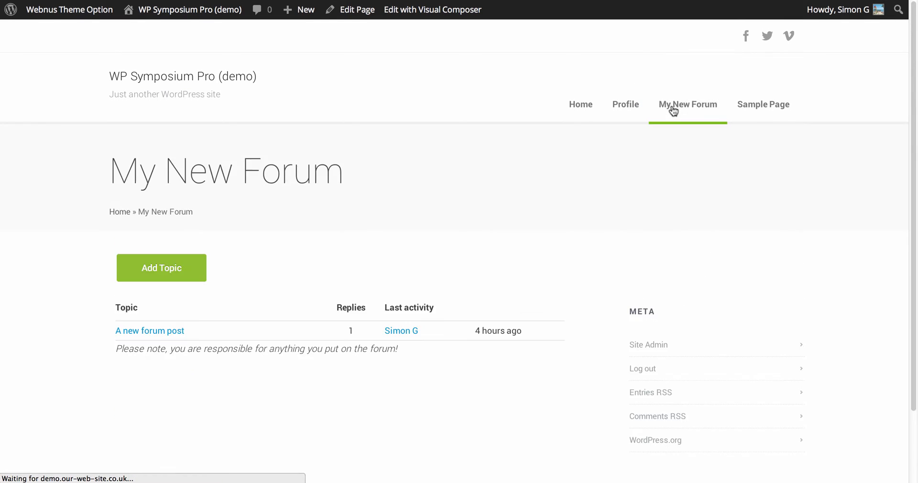
left_click(165, 338)
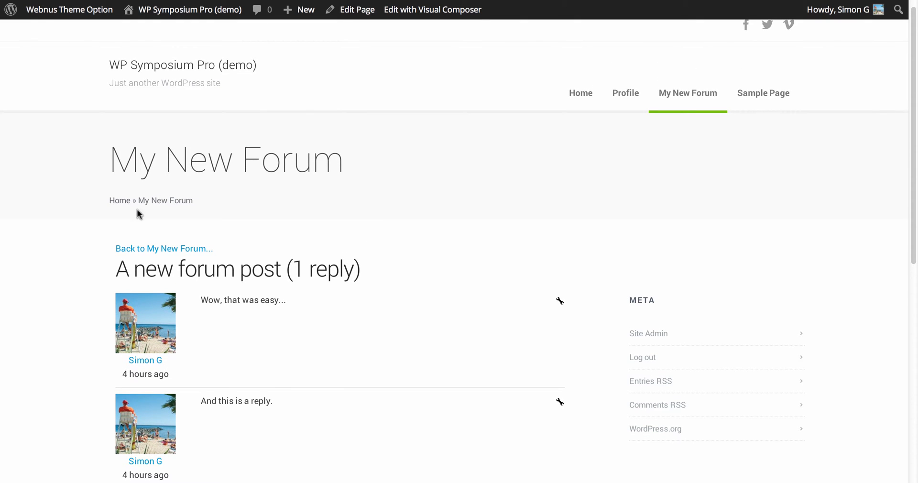
left_click(122, 202)
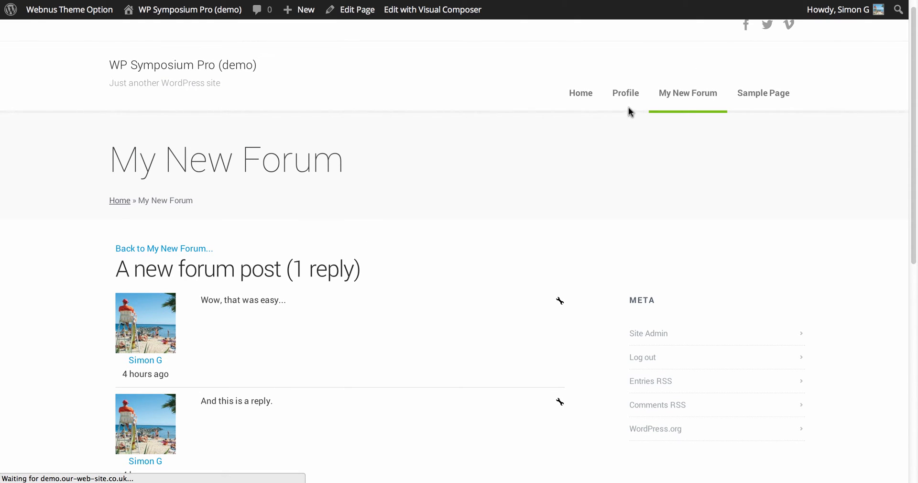
- Activate the Twenty Fourteen theme and visit the site to check its appearance
mouse_move(182, 10)
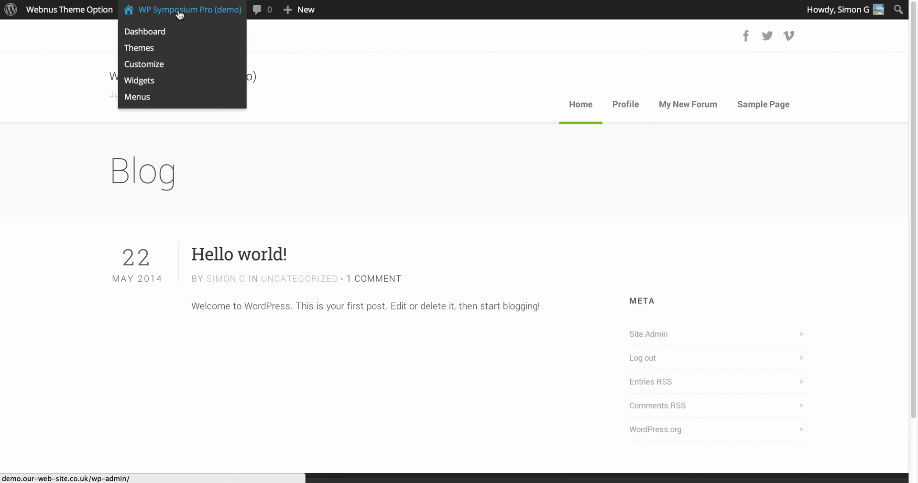
left_click(153, 51)
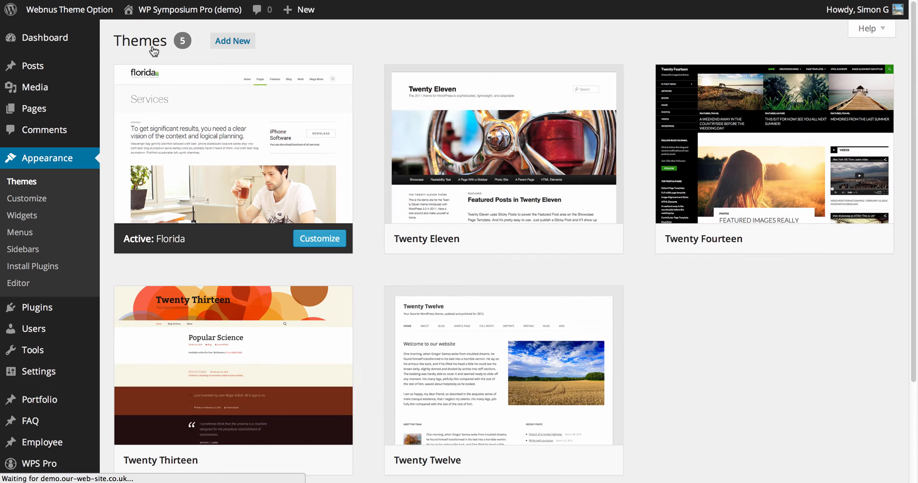
scroll(406, 198, "down", 2)
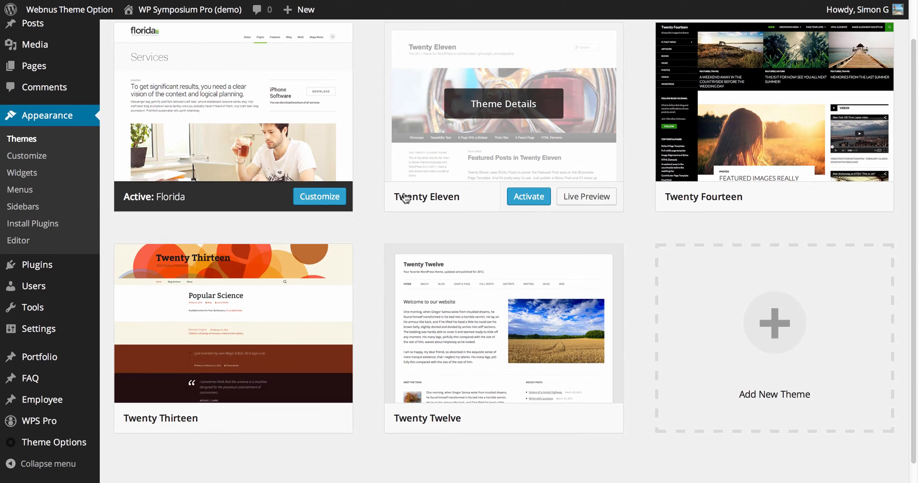
mouse_move(740, 152)
left_click(799, 199)
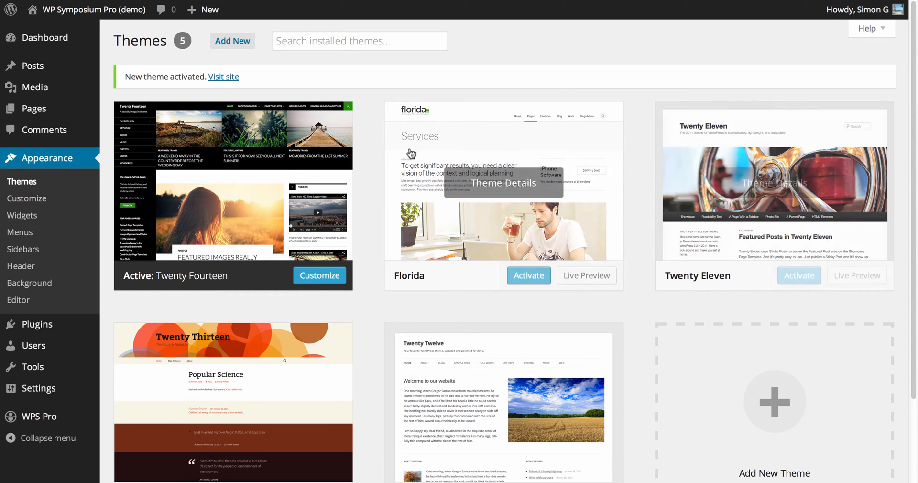
left_click(225, 78)
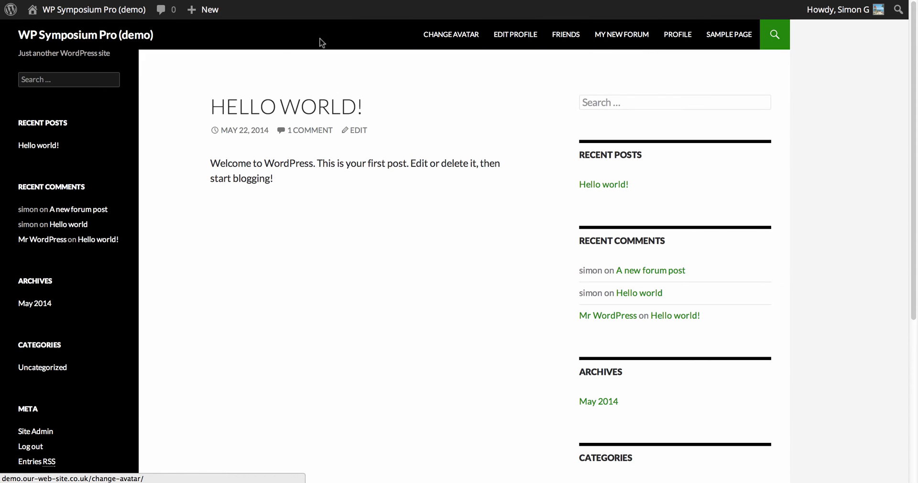
- Assign Main Menu to both the Top primary menu and Secondary menu in left sidebar locations and save the changes
mouse_move(119, 14)
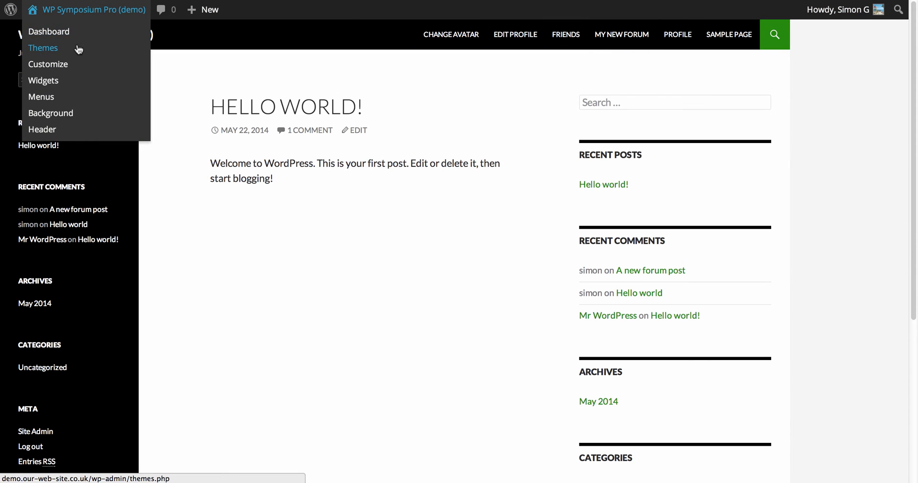
left_click(48, 100)
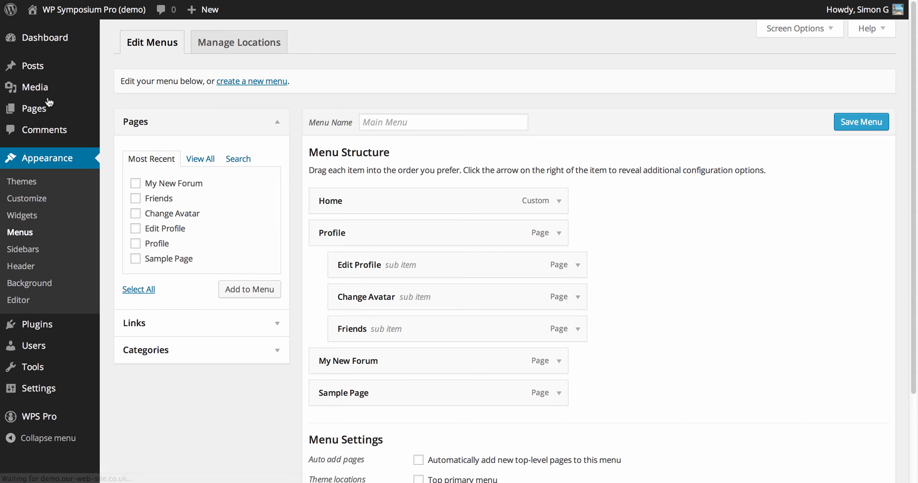
left_click(261, 49)
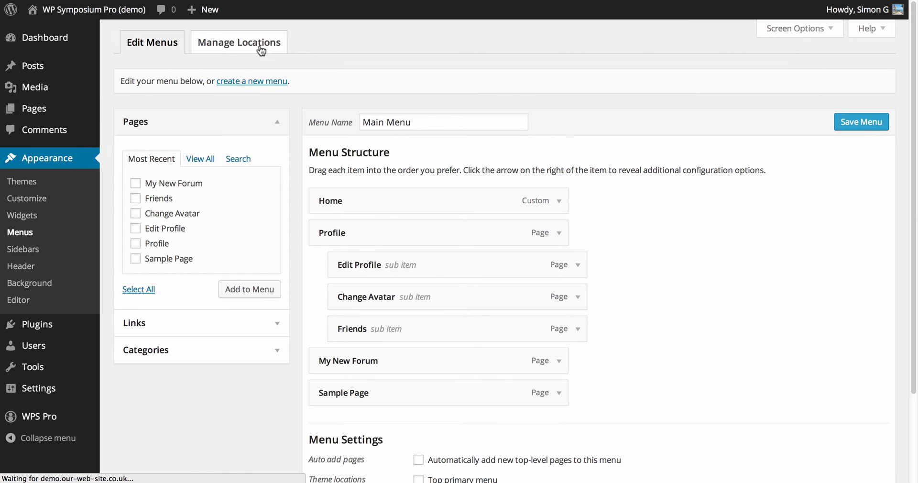
left_click(320, 121)
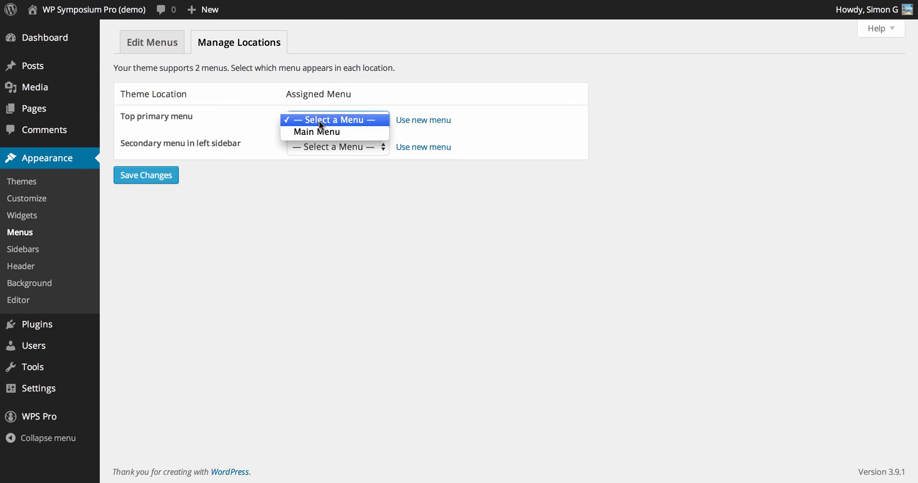
left_click(319, 129)
left_click(310, 147)
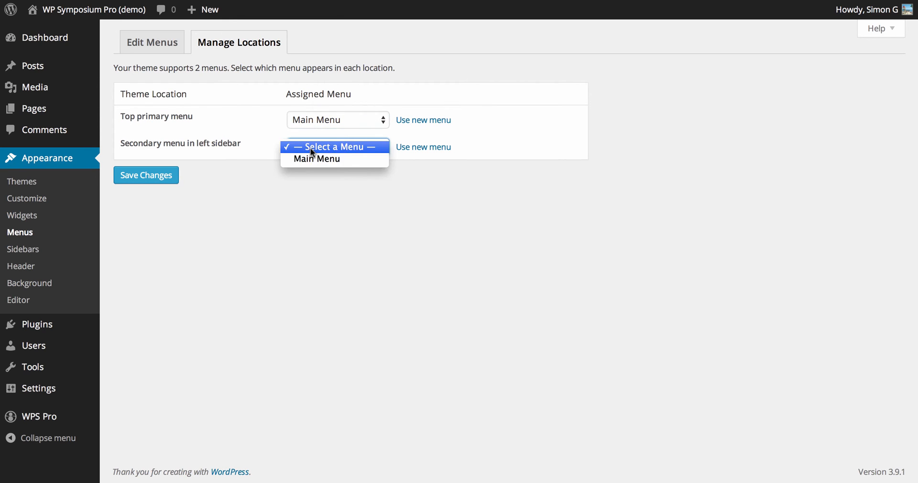
left_click(313, 157)
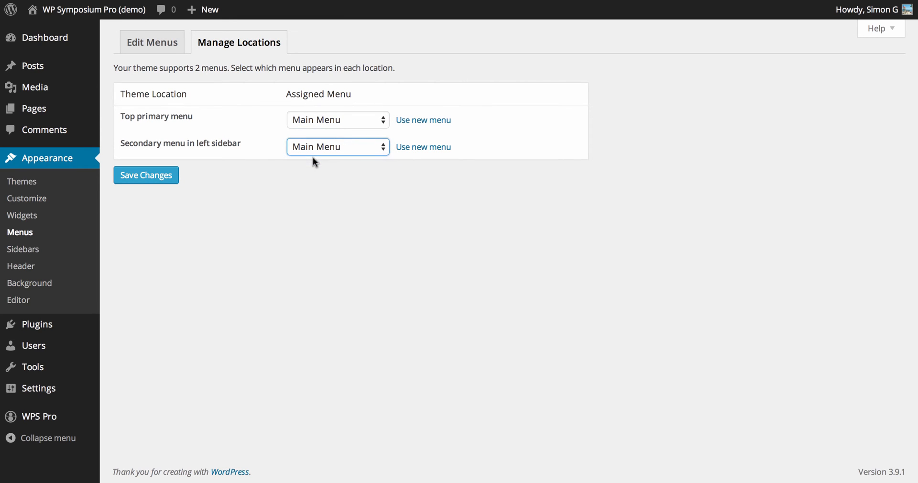
left_click(166, 176)
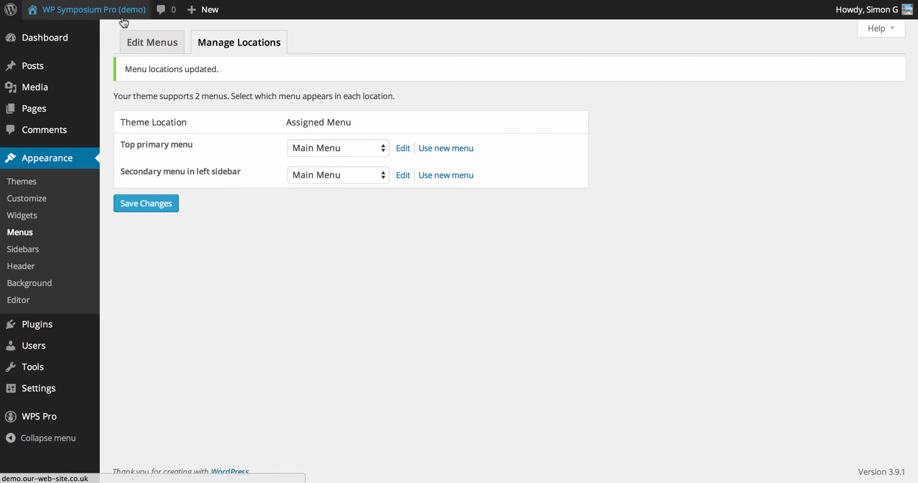
- Visit the live site and look over the Profile page in the Twenty Fourteen theme
left_click(123, 20)
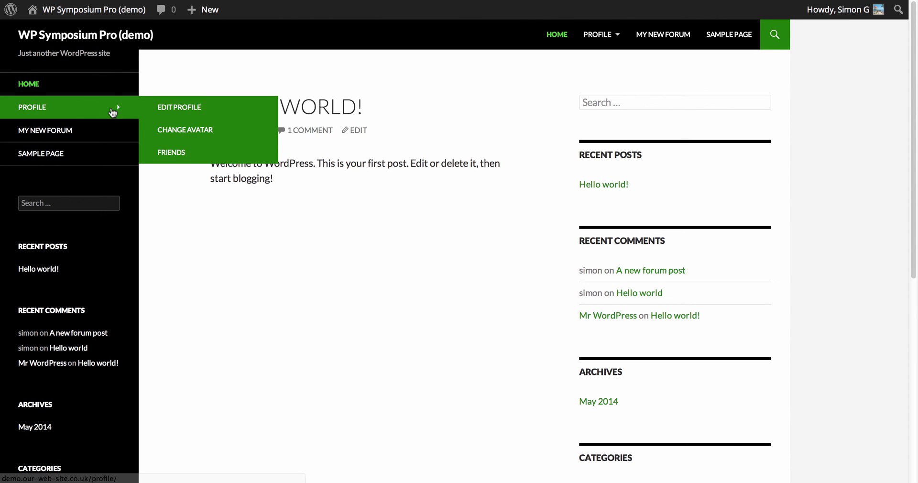
left_click(72, 113)
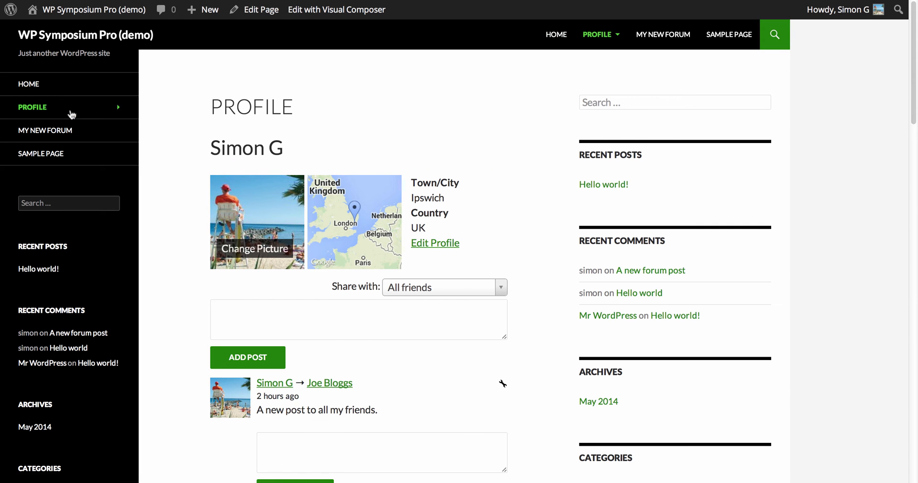
scroll(177, 261, "down", 4)
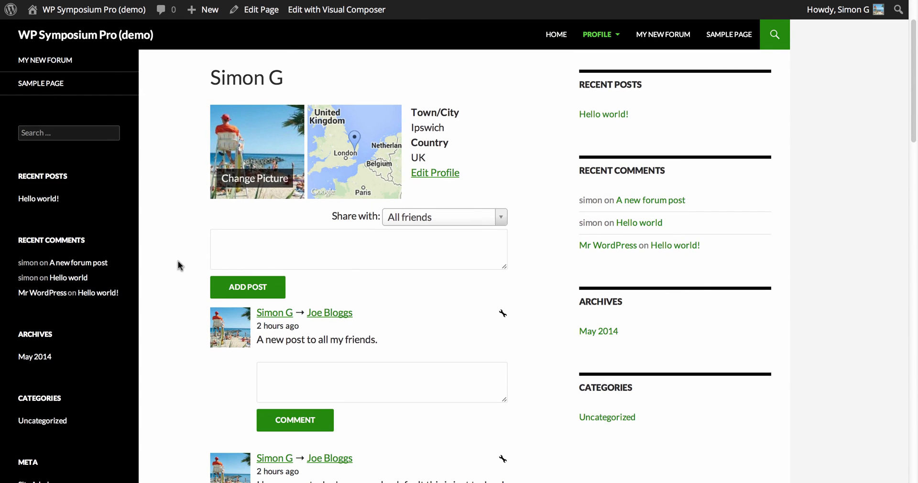
scroll(178, 262, "up", 4)
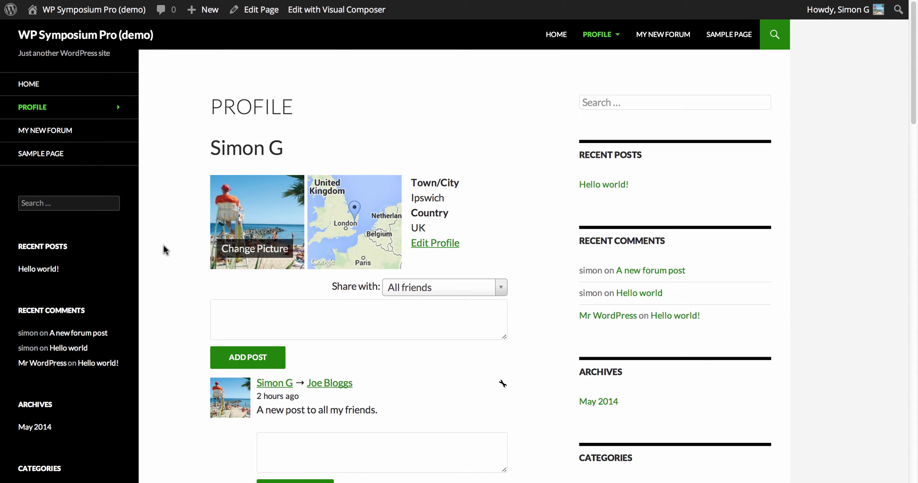
- Open the My New Forum page and view the topic "A new forum post" with its reply
left_click(79, 136)
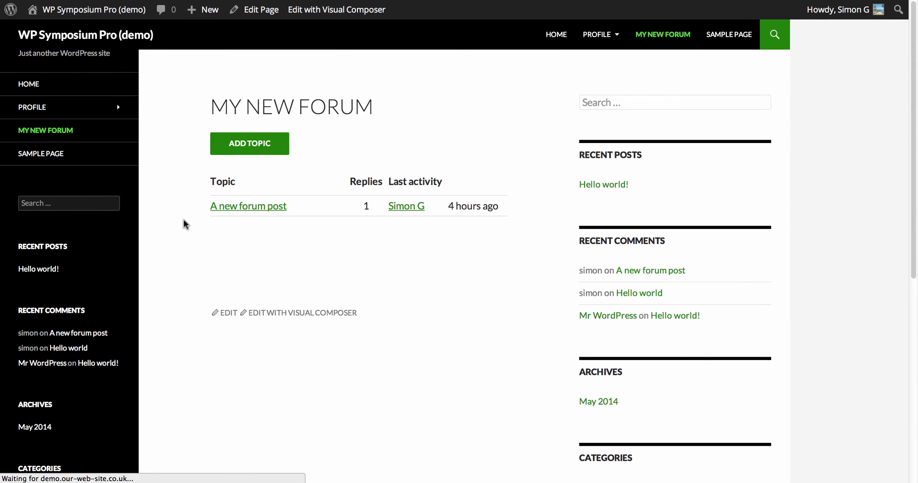
scroll(191, 218, "down", 1)
left_click(260, 192)
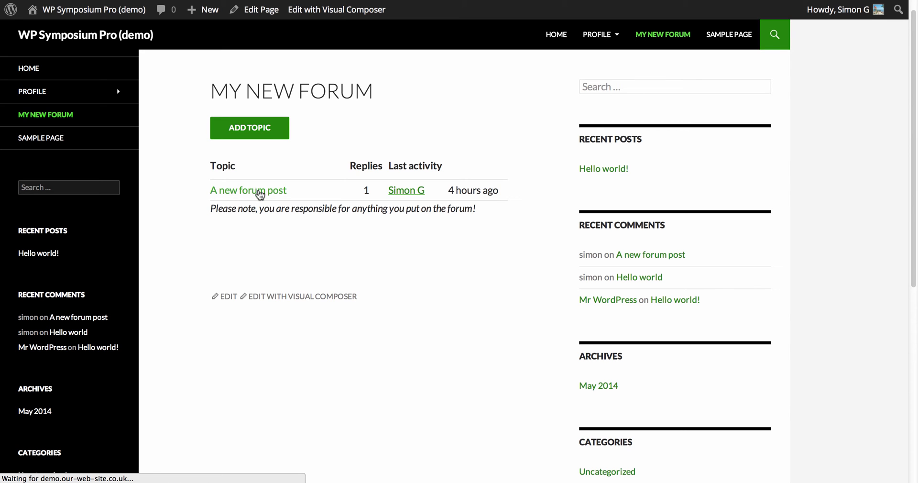
scroll(202, 242, "down", 3)
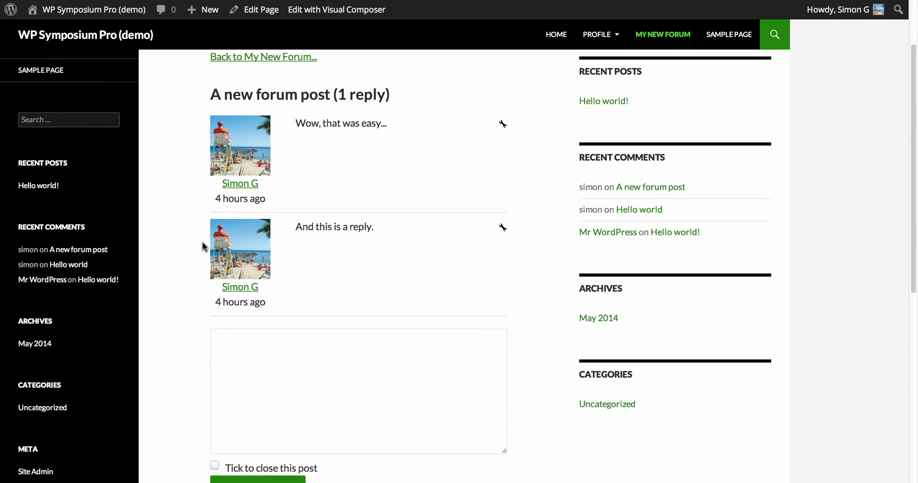
scroll(202, 242, "up", 2)
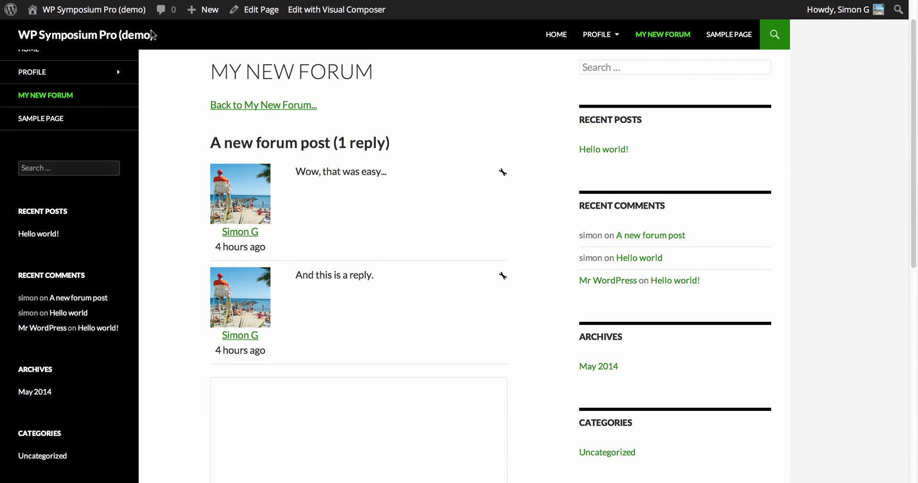
- Activate the Florida theme again and dismiss its recommended plugins notice
mouse_move(136, 19)
left_click(80, 49)
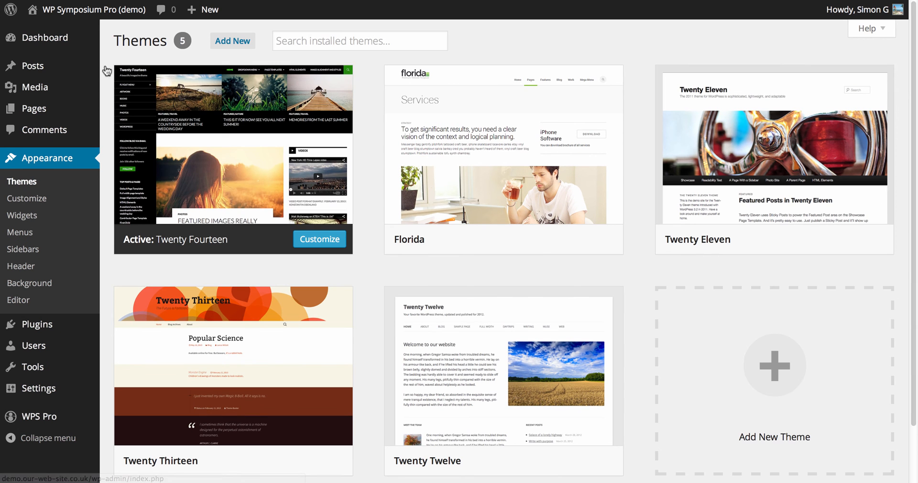
mouse_move(219, 179)
scroll(220, 179, "down", 3)
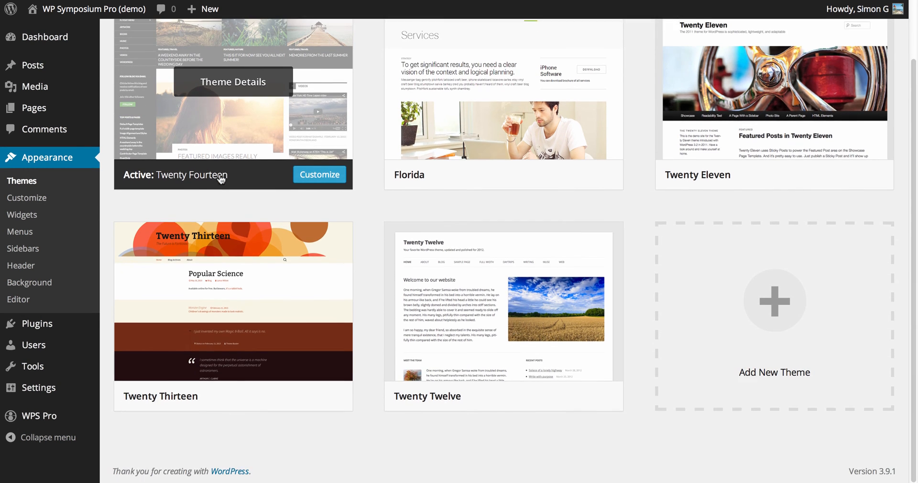
mouse_move(286, 275)
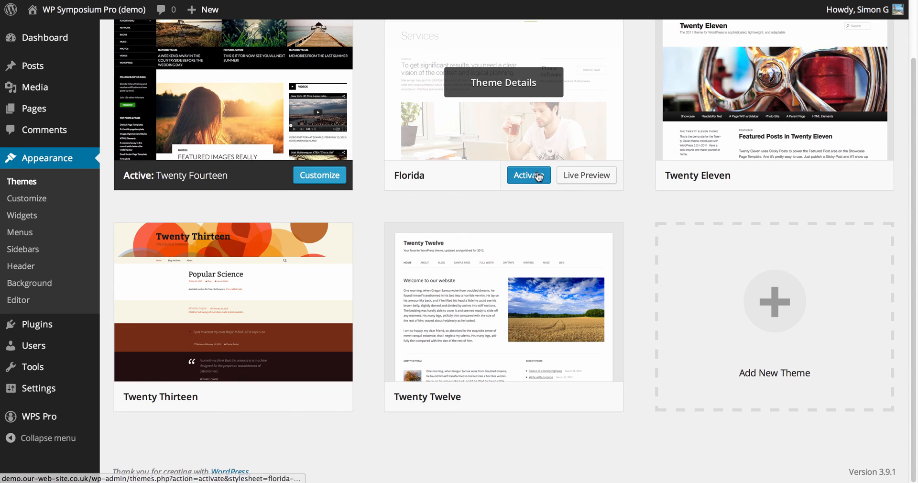
left_click(537, 176)
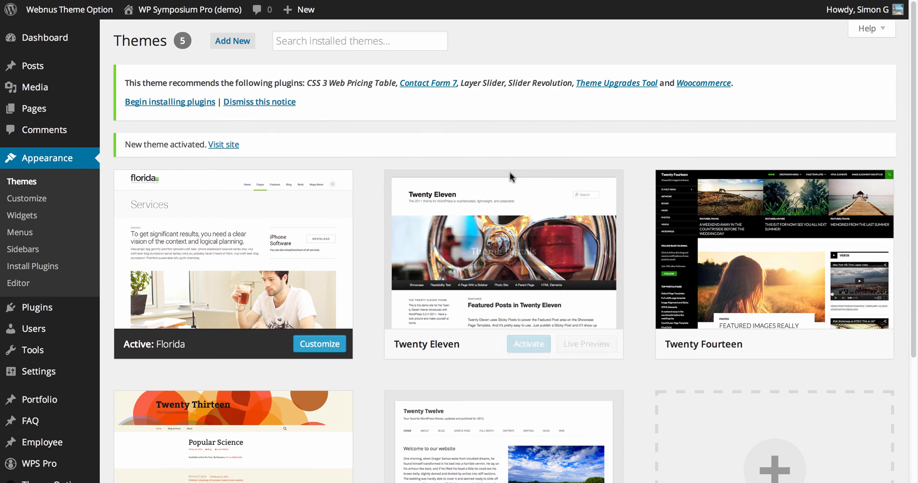
left_click(270, 109)
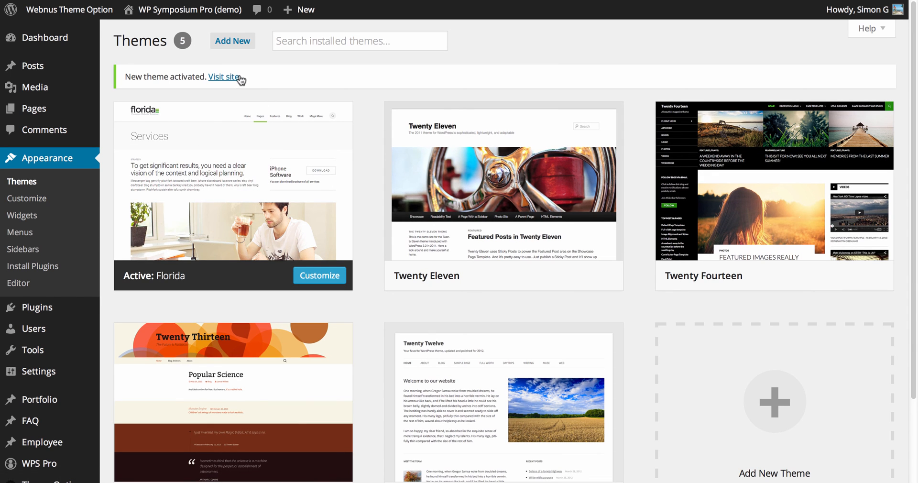
- Visit the site and review the Profile page and its activity posts in the Florida theme
left_click(234, 81)
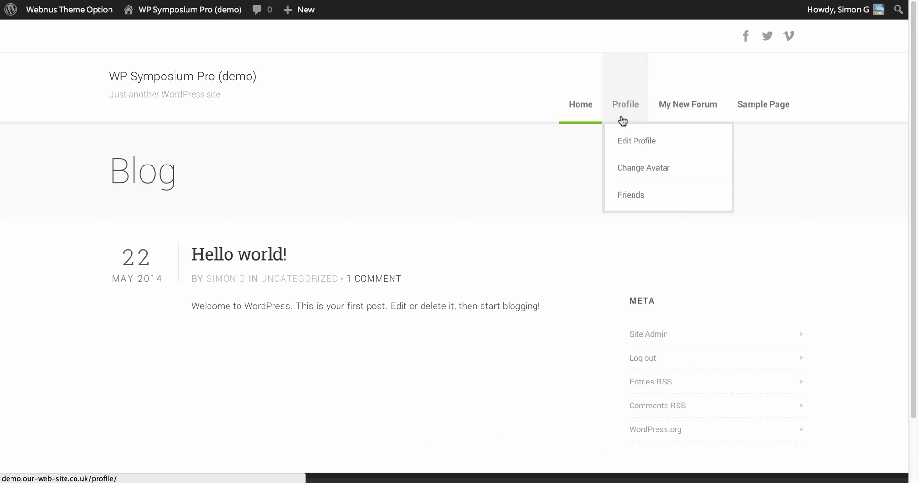
left_click(618, 117)
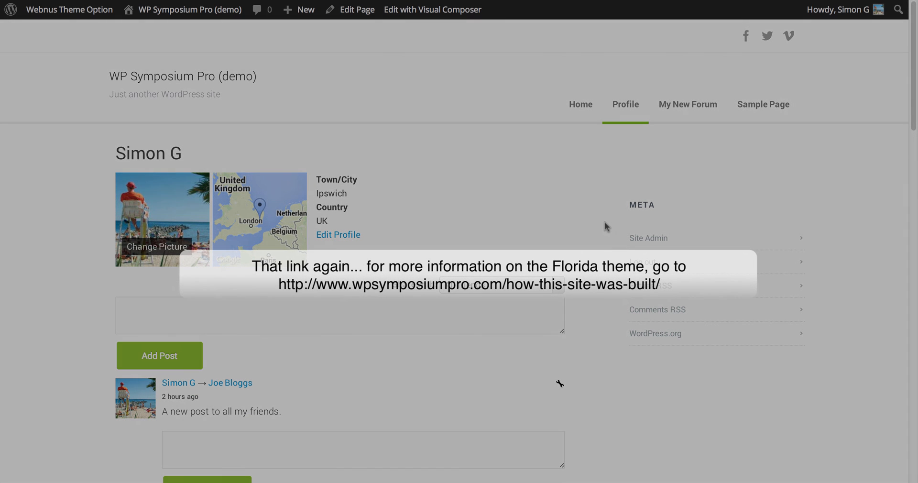
scroll(605, 221, "down", 3)
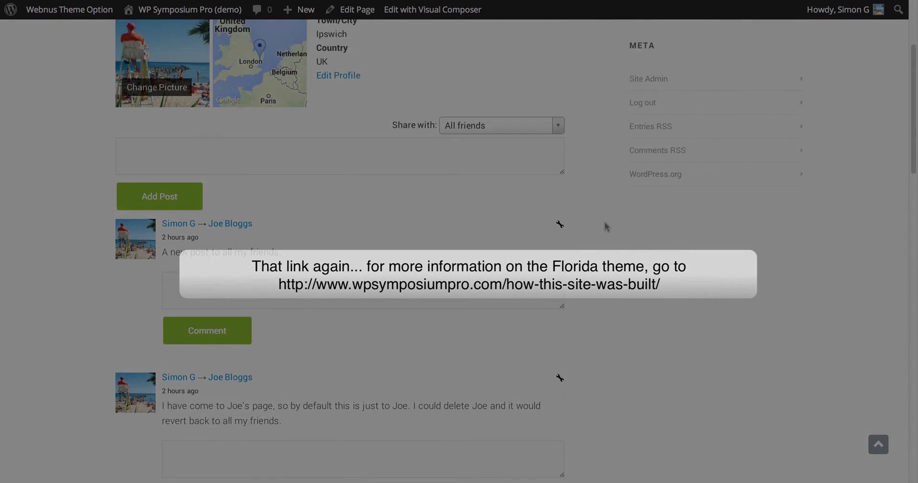
scroll(604, 222, "up", 3)
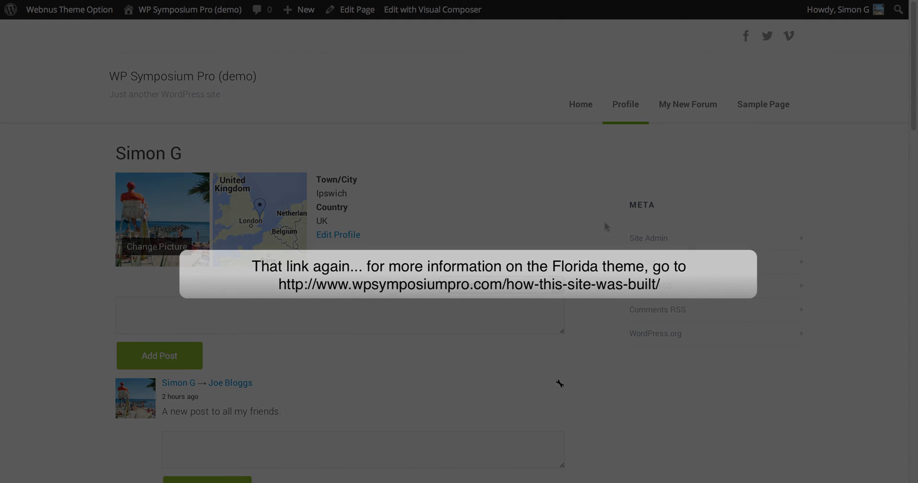